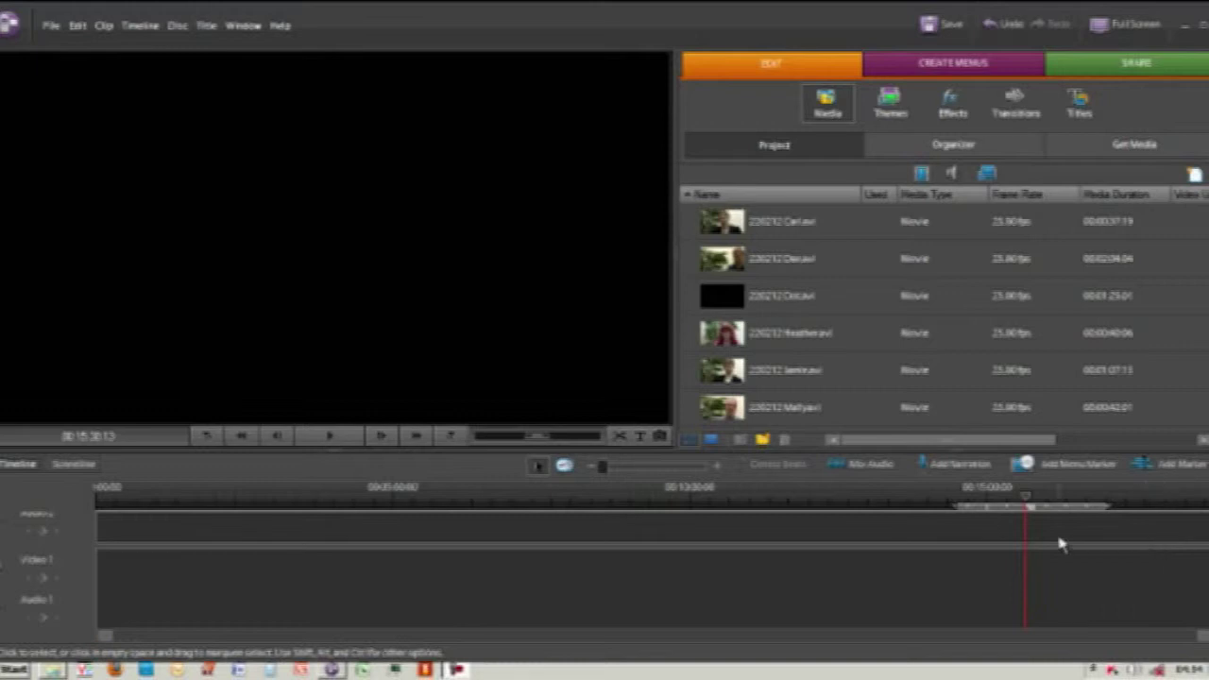
Drag the monitor divider up so Video 2, Audio 2, Narration and Soundtrack tracks show.
{"action": "left_click_drag", "start_coordinate": [445, 450], "coordinate": [442, 281]}
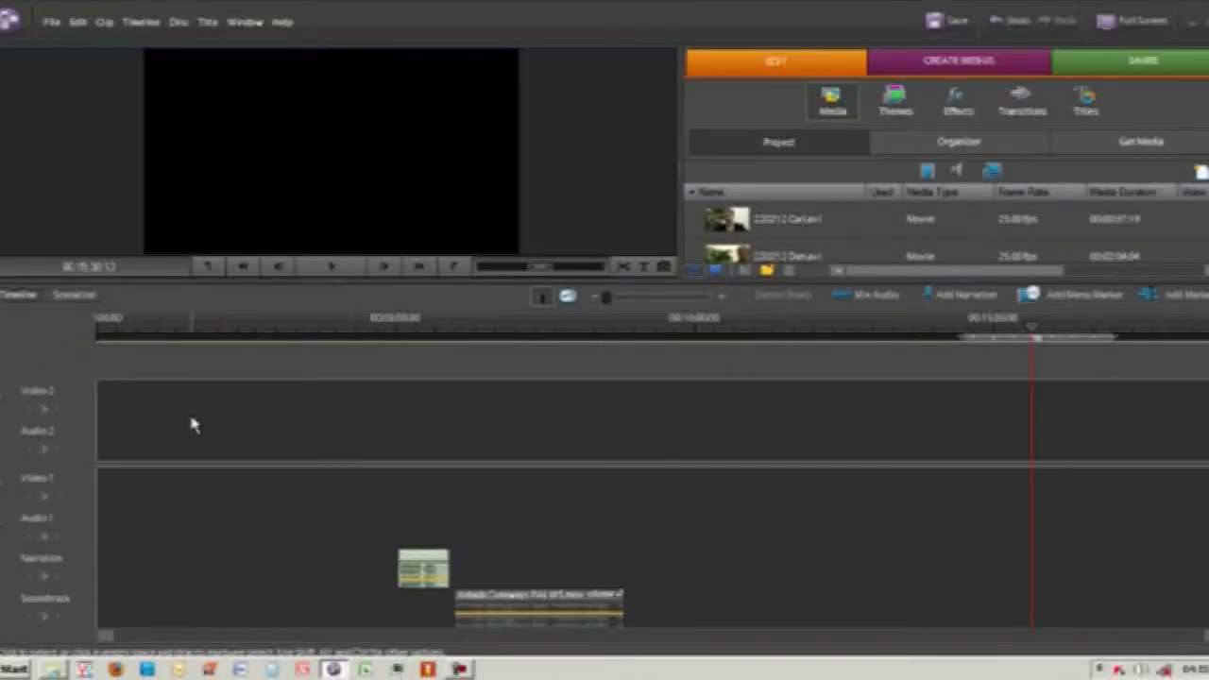
Turn off Show Audio Tracks and add a Video 3 track through the Add Tracks dialog.
{"action": "right_click", "coordinate": [191, 419]}
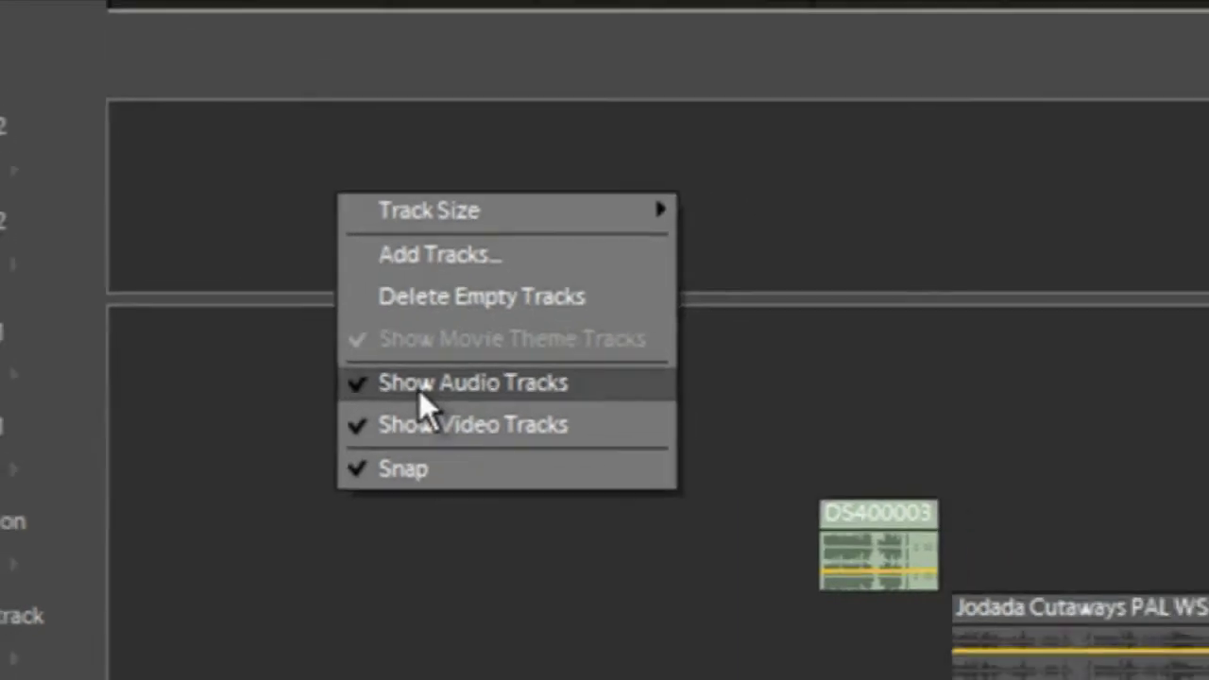
{"action": "left_click", "coordinate": [489, 353]}
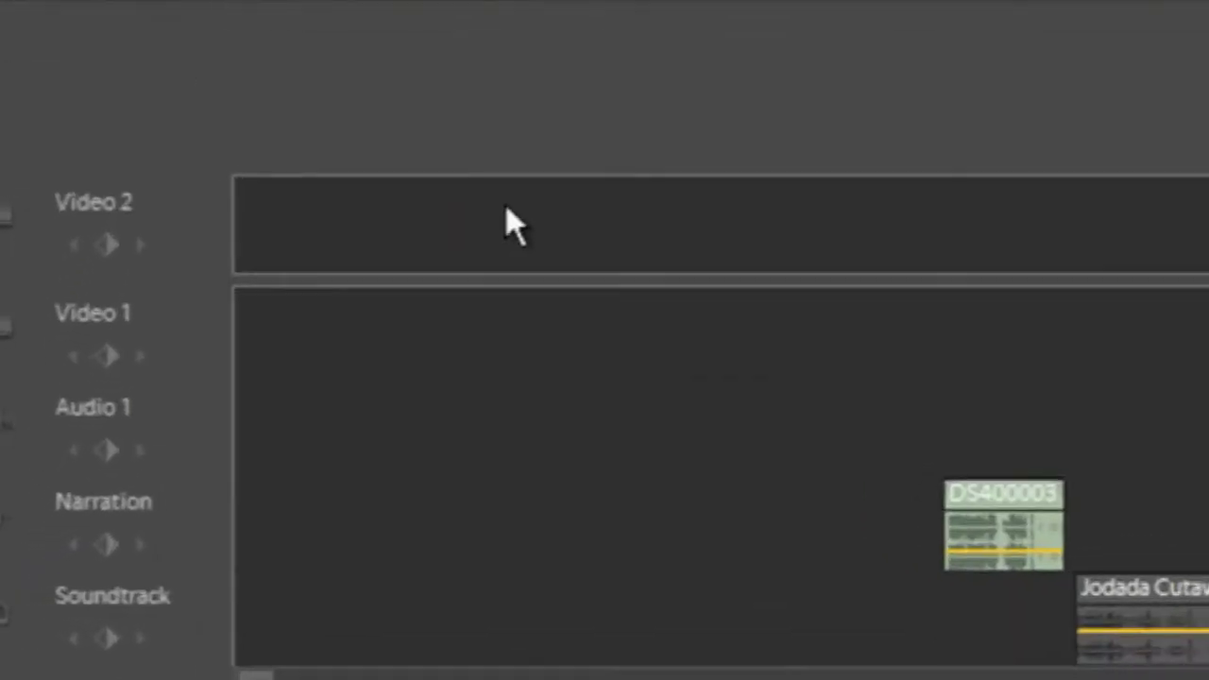
{"action": "right_click", "coordinate": [295, 381]}
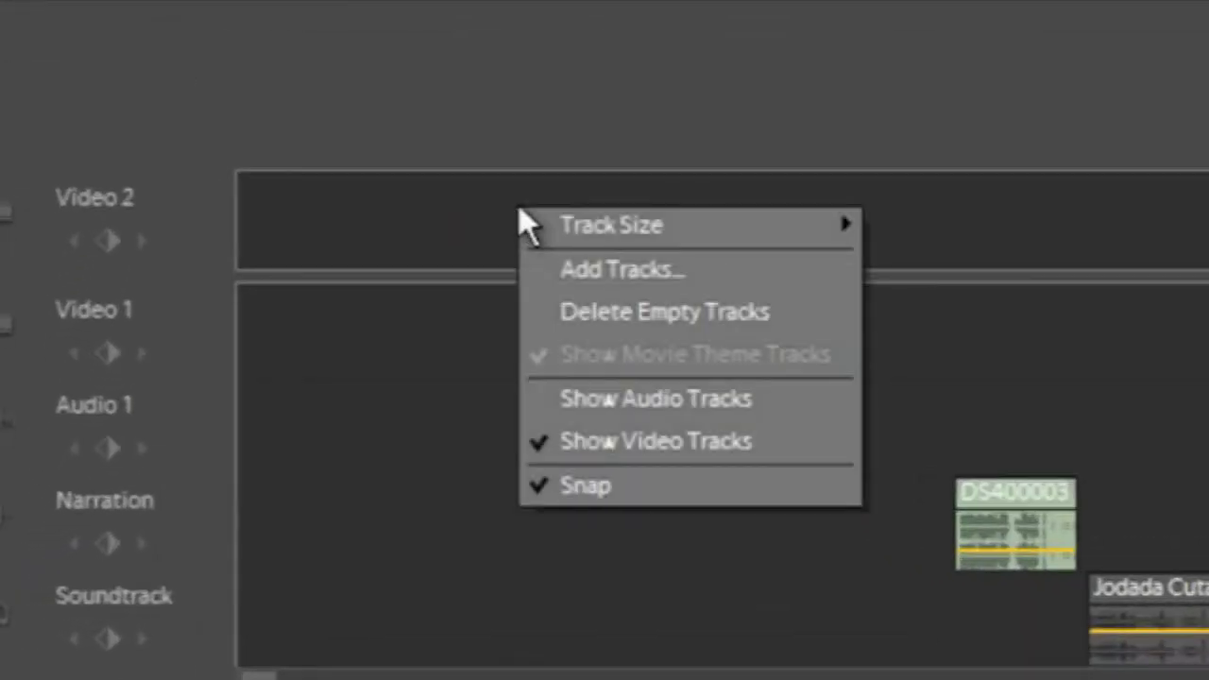
{"action": "left_click", "coordinate": [564, 270]}
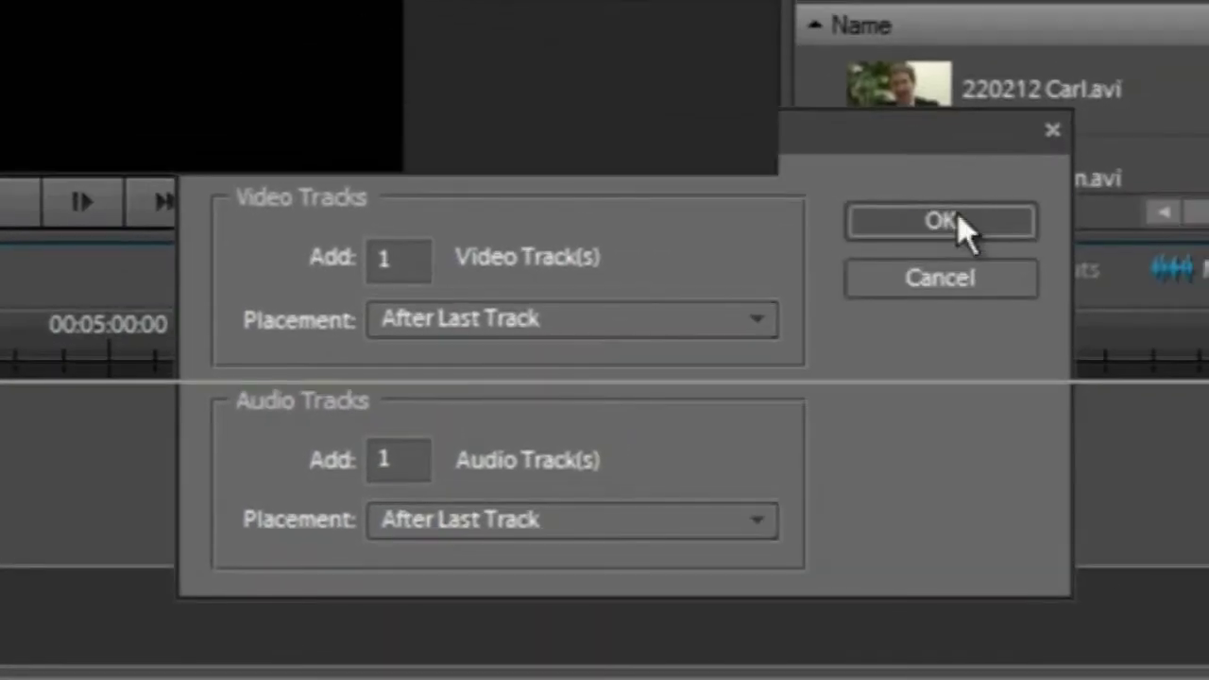
{"action": "left_click", "coordinate": [944, 217]}
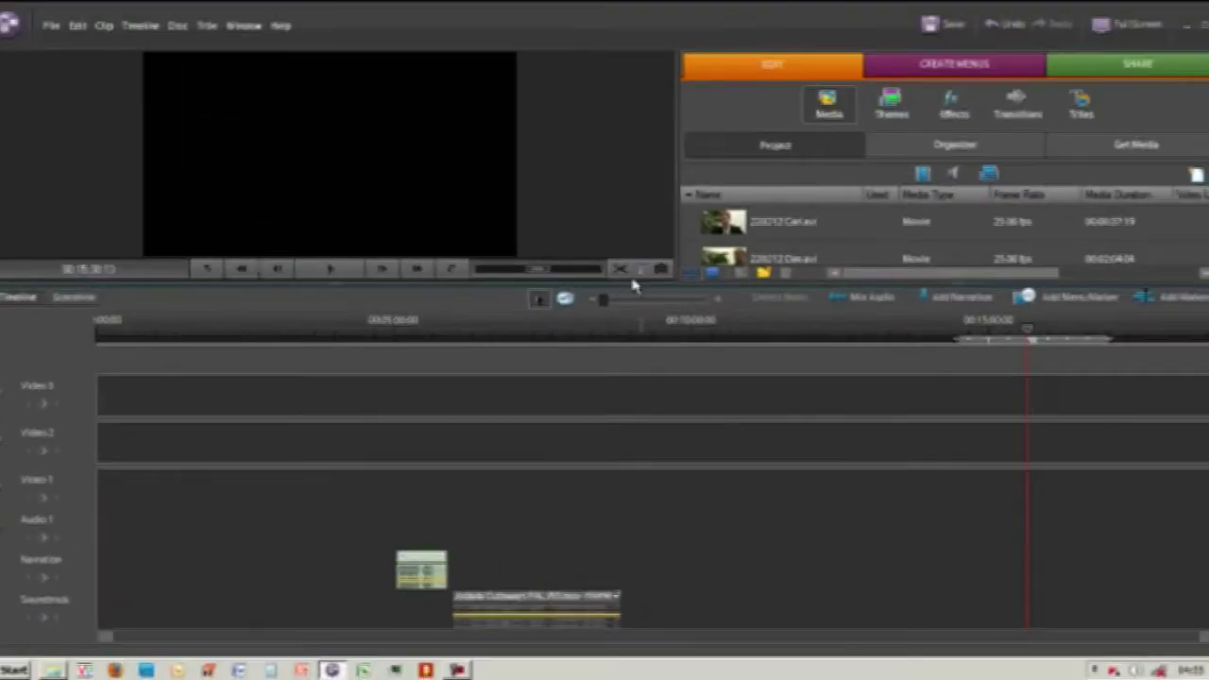
Enlarge the monitor and drop Jodada Cutaways PAL WS.mov onto Video 1 near 15 minutes.
{"action": "left_click_drag", "start_coordinate": [631, 284], "coordinate": [636, 432]}
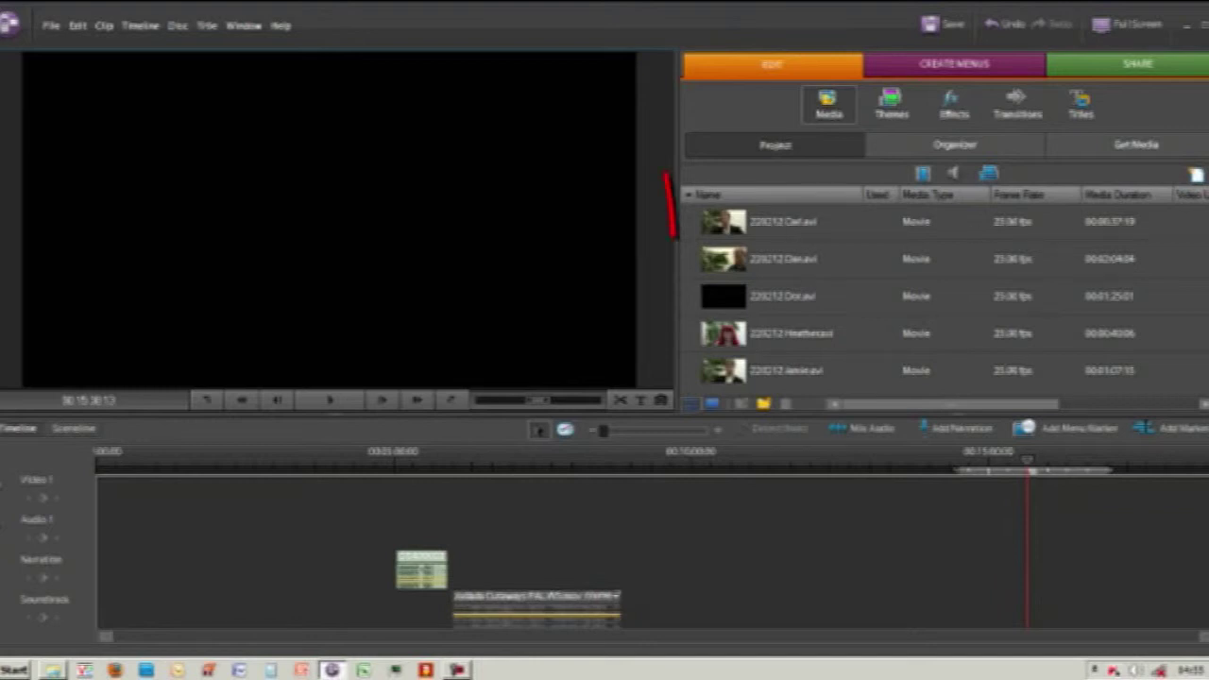
{"action": "scroll", "coordinate": [777, 223], "scroll_direction": "down", "scroll_amount": 3}
{"action": "scroll", "coordinate": [851, 295], "scroll_direction": "down", "scroll_amount": 3}
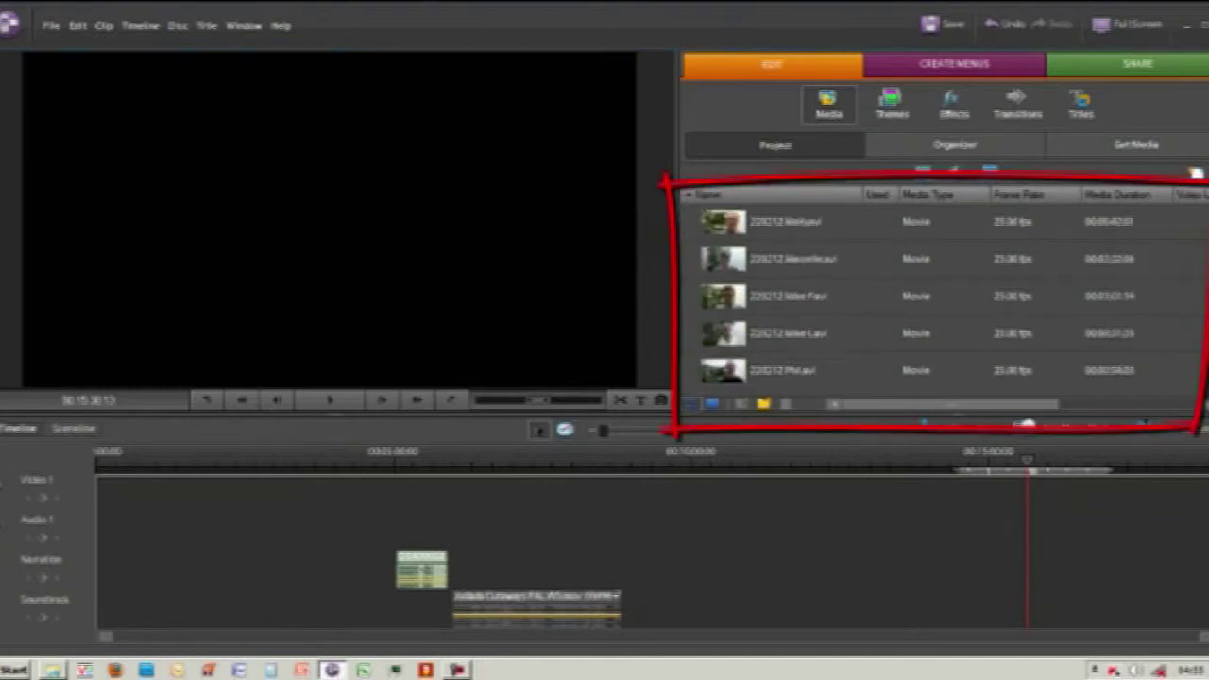
{"action": "scroll", "coordinate": [851, 296], "scroll_direction": "down", "scroll_amount": 5}
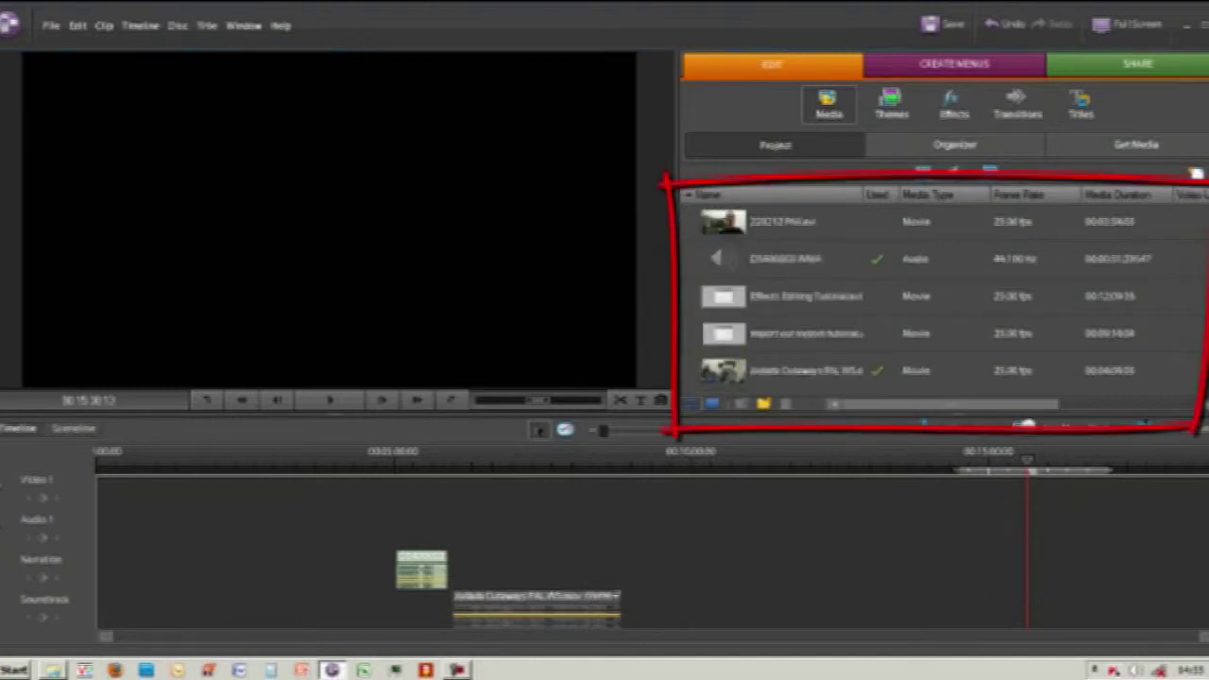
{"action": "mouse_move", "coordinate": [725, 296]}
{"action": "left_mouse_down"}
{"action": "mouse_move", "coordinate": [785, 561]}
{"action": "mouse_move", "coordinate": [808, 562]}
{"action": "mouse_move", "coordinate": [820, 501]}
{"action": "left_mouse_up"}
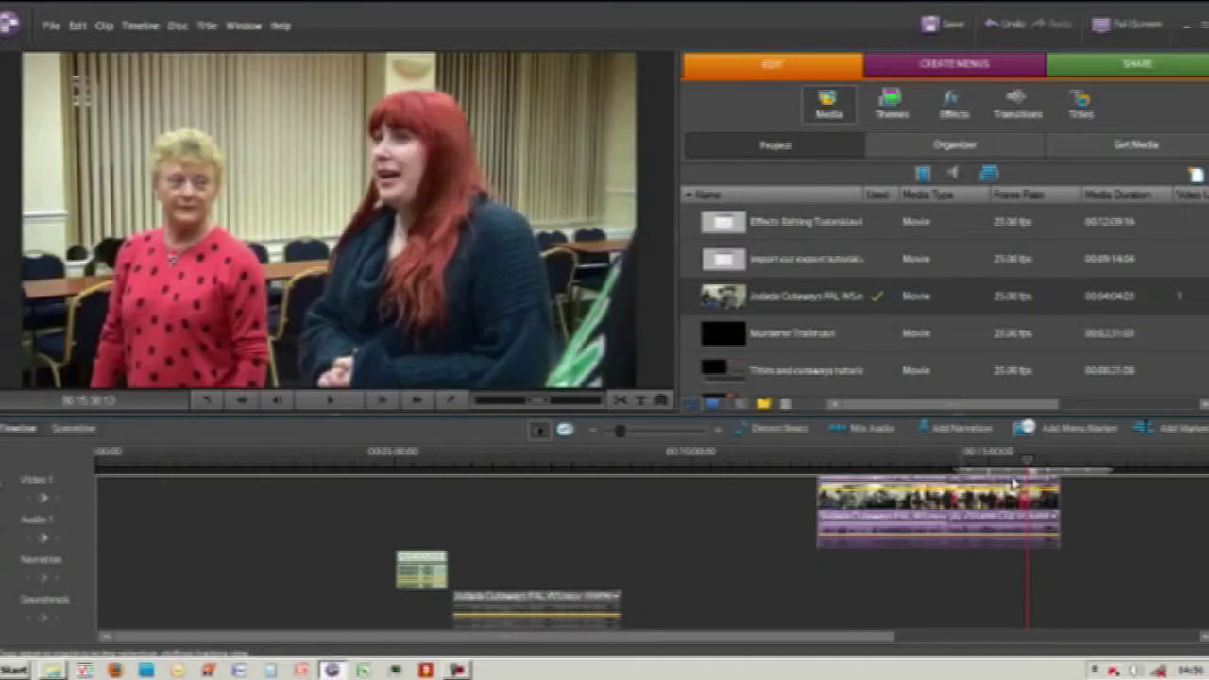
Preview the cutaways footage and place 220212 Heather.avi on Video 1 right after it.
{"action": "left_click", "coordinate": [983, 459]}
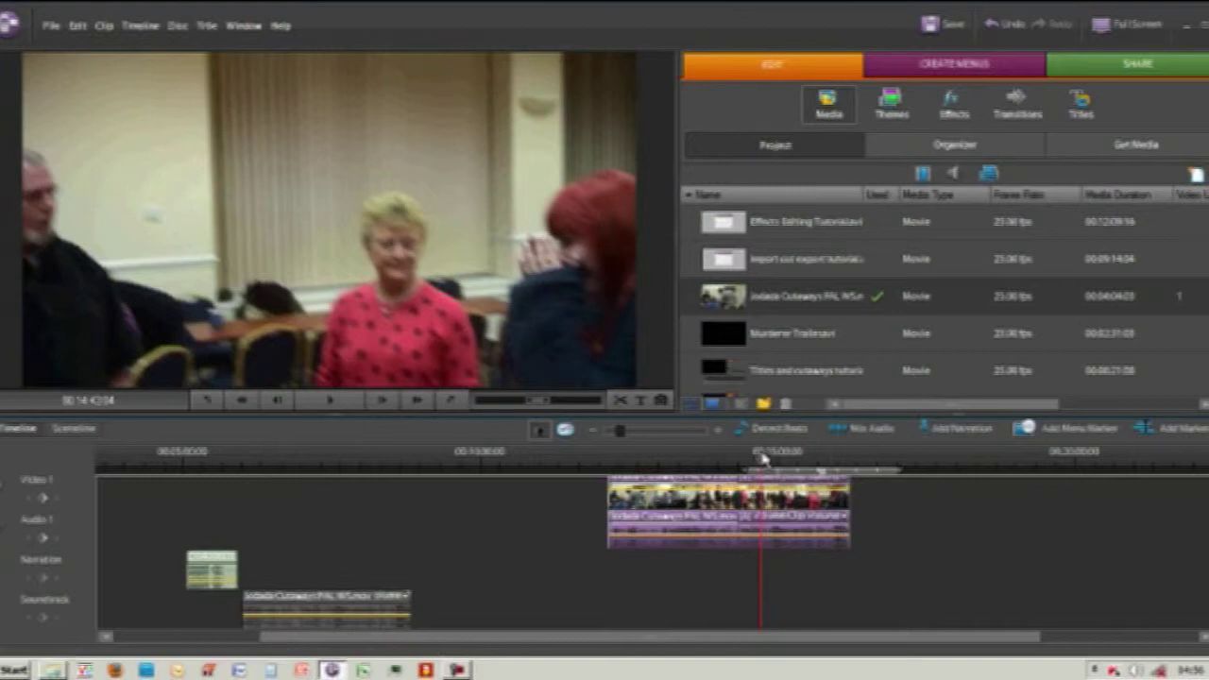
{"action": "left_click_drag", "start_coordinate": [763, 465], "coordinate": [770, 463]}
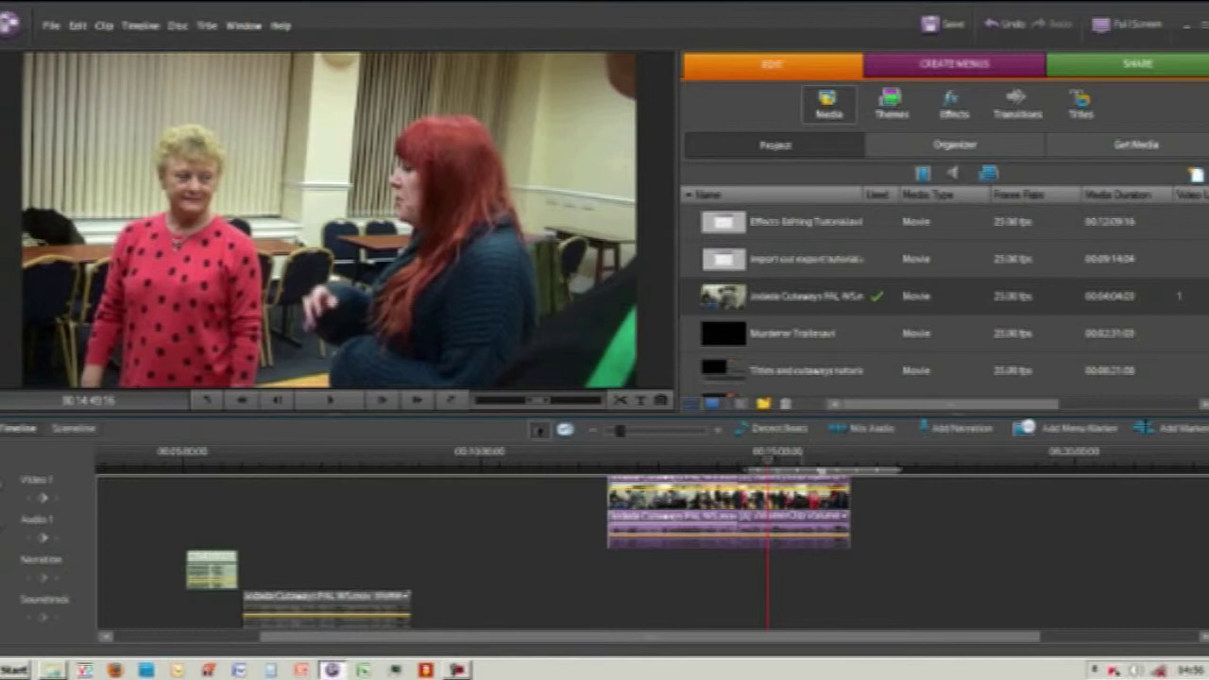
{"action": "scroll", "coordinate": [944, 293], "scroll_direction": "up", "scroll_amount": 5}
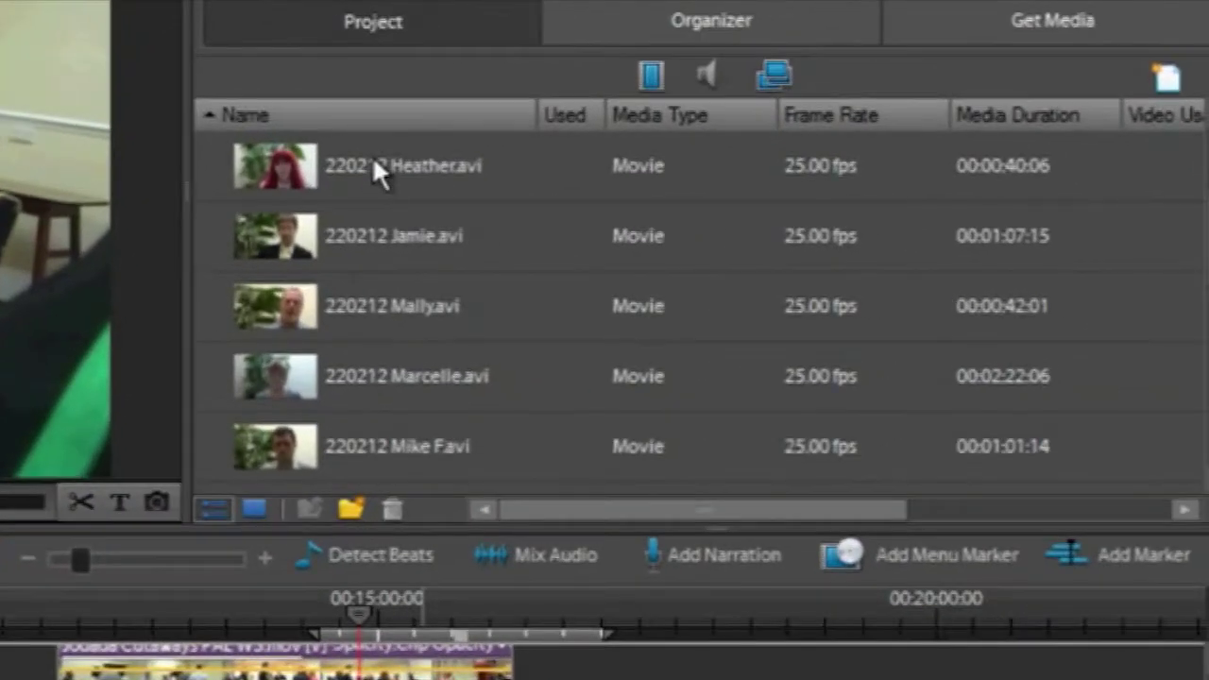
{"action": "left_click", "coordinate": [371, 161]}
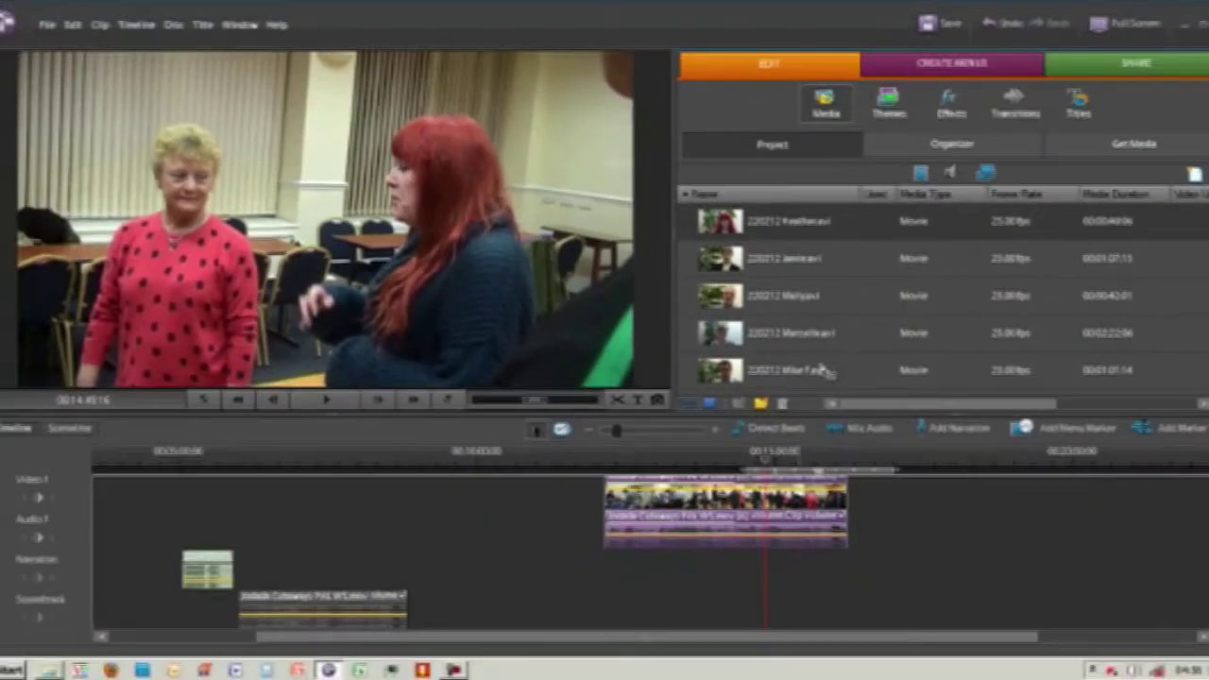
{"action": "left_click_drag", "start_coordinate": [824, 371], "coordinate": [880, 519]}
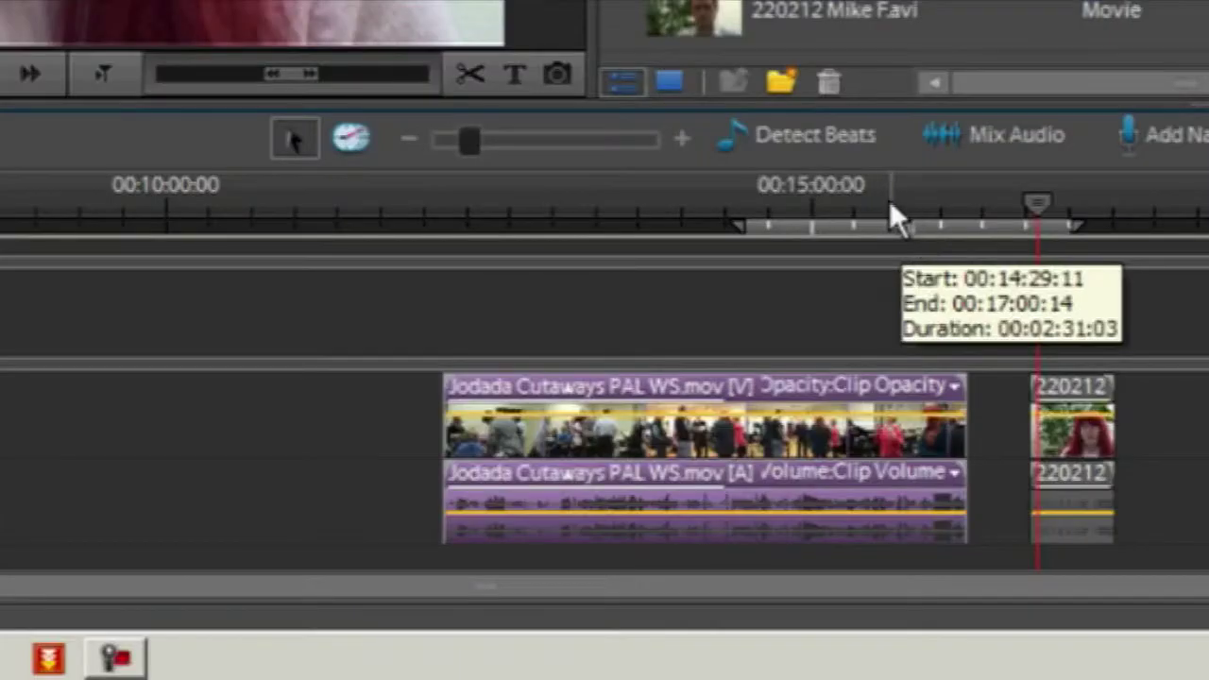
{"action": "left_click", "coordinate": [818, 215]}
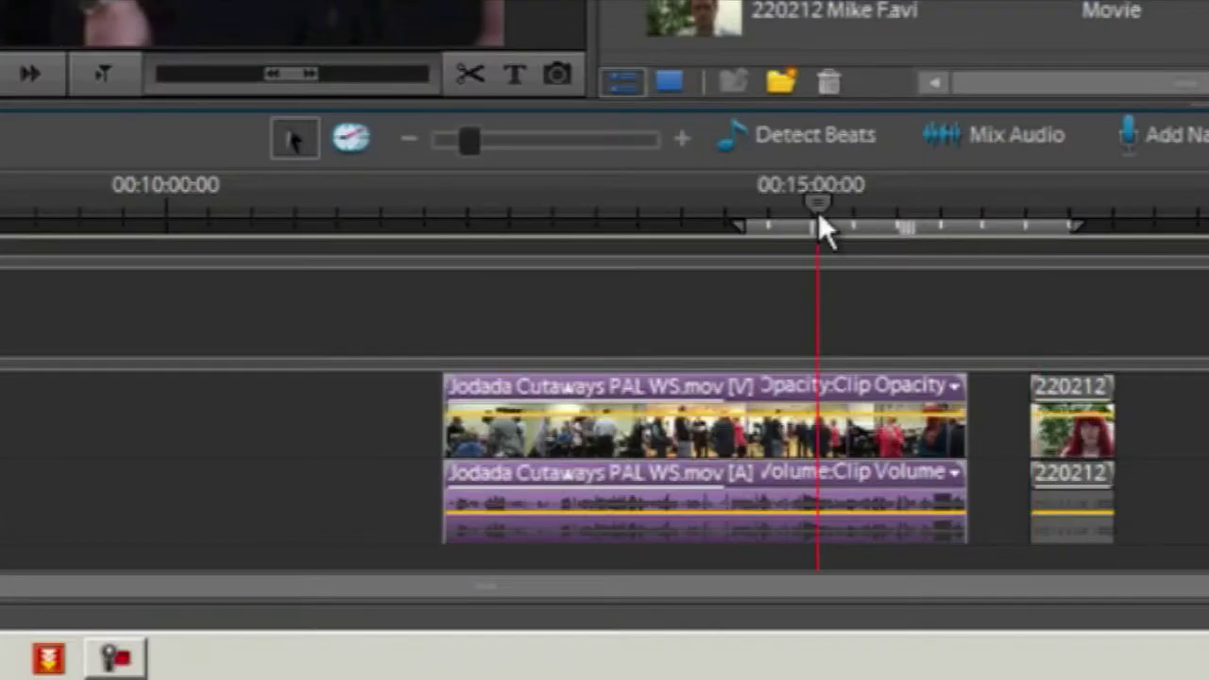
{"action": "left_click_drag", "start_coordinate": [650, 232], "coordinate": [810, 209]}
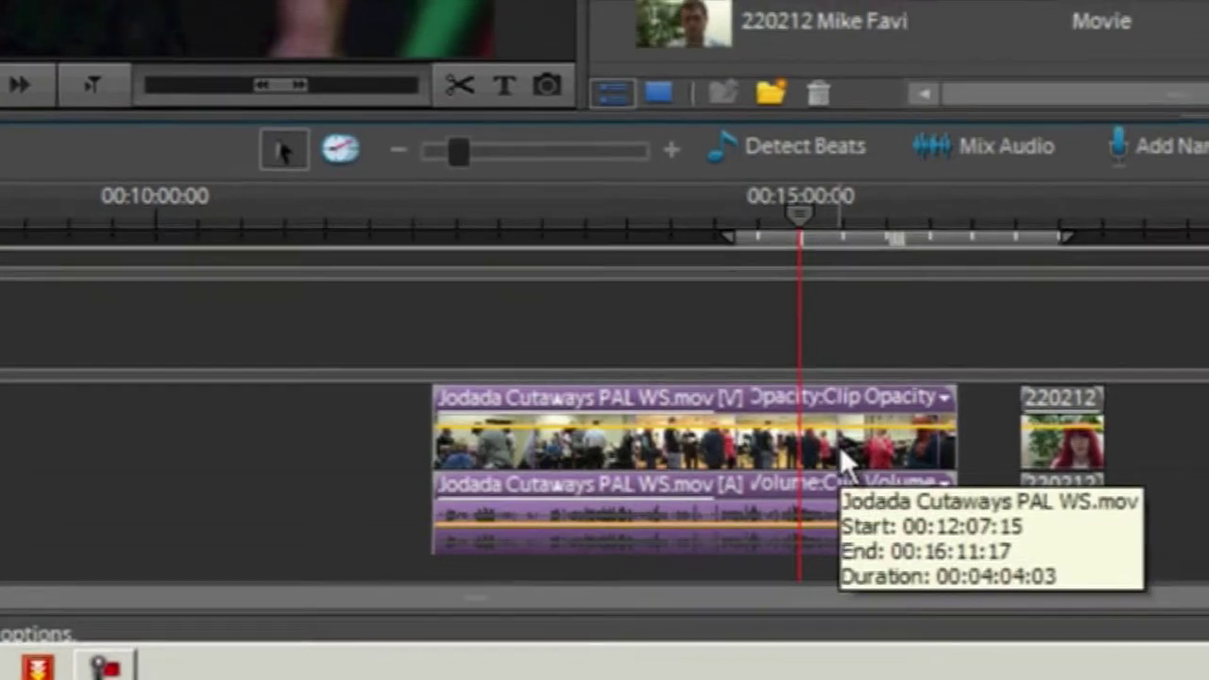
Unlink the Jodada Cutaways clip's audio from its video and select the audio part.
{"action": "right_click", "coordinate": [850, 439]}
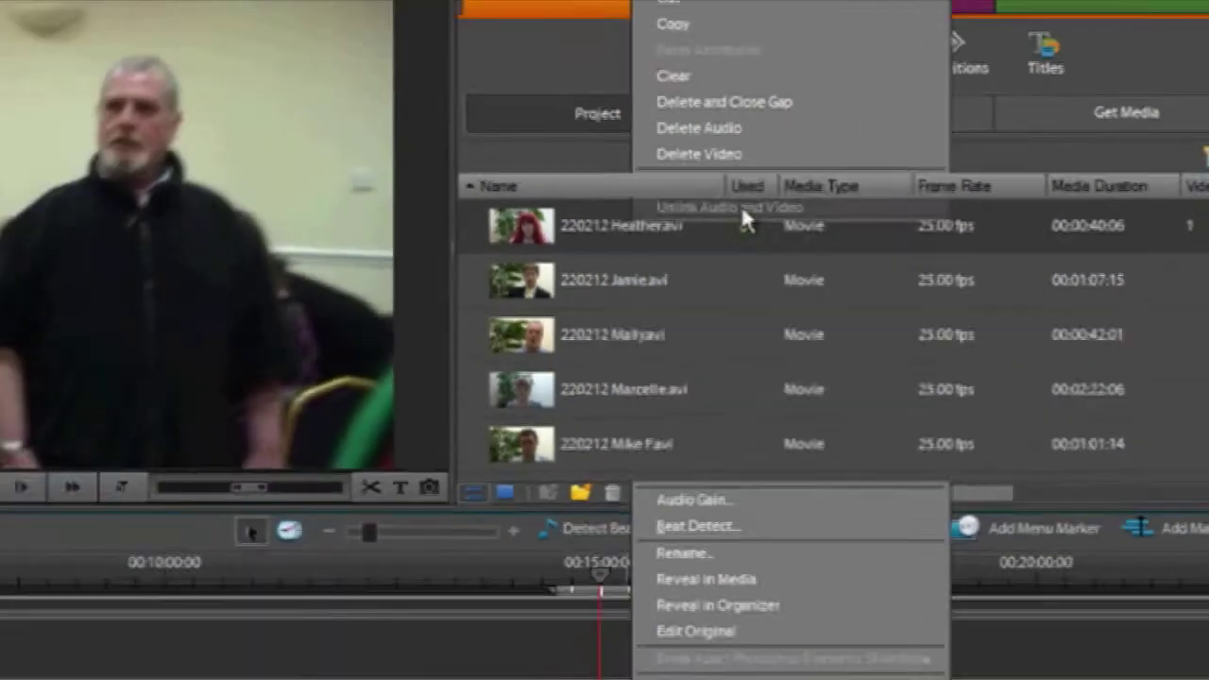
{"action": "left_click", "coordinate": [519, 211]}
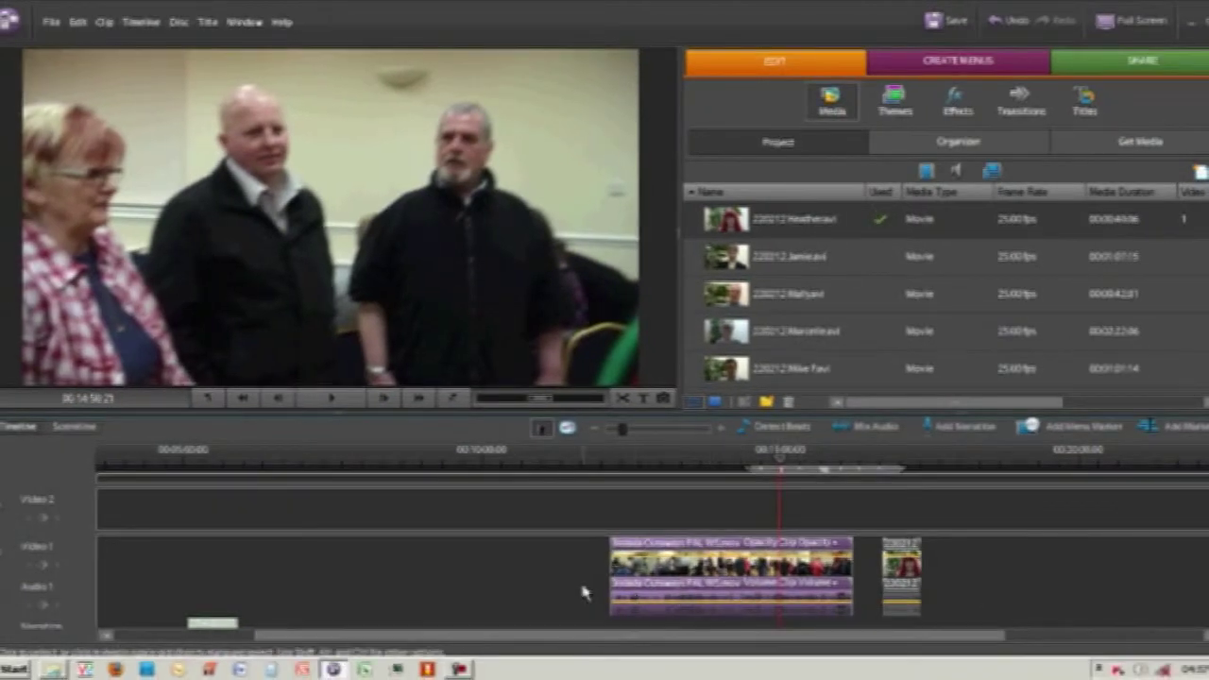
{"action": "left_click", "coordinate": [571, 553]}
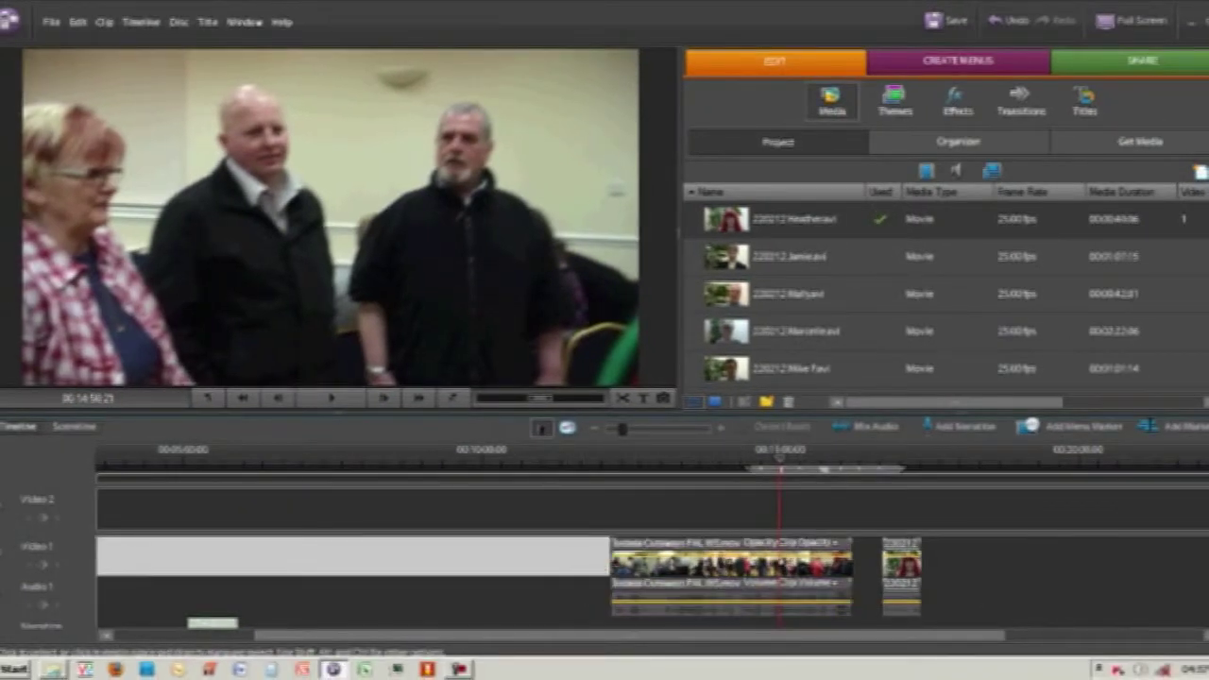
{"action": "left_click", "coordinate": [736, 597]}
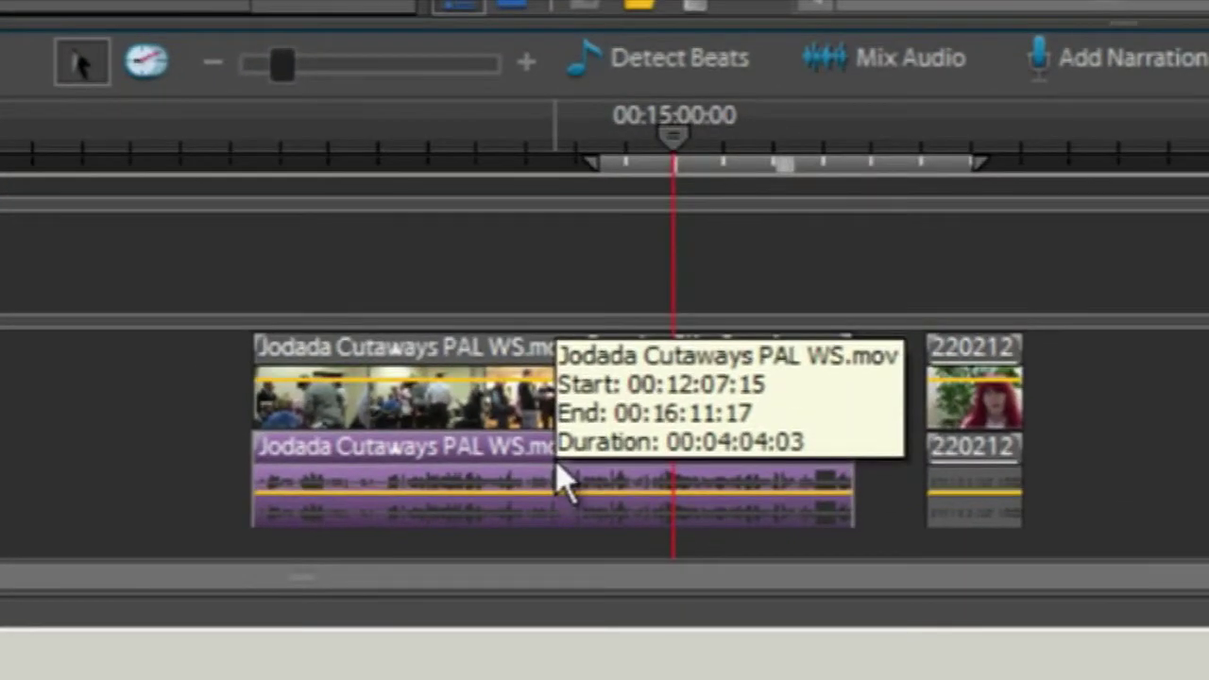
{"action": "left_click", "coordinate": [505, 416]}
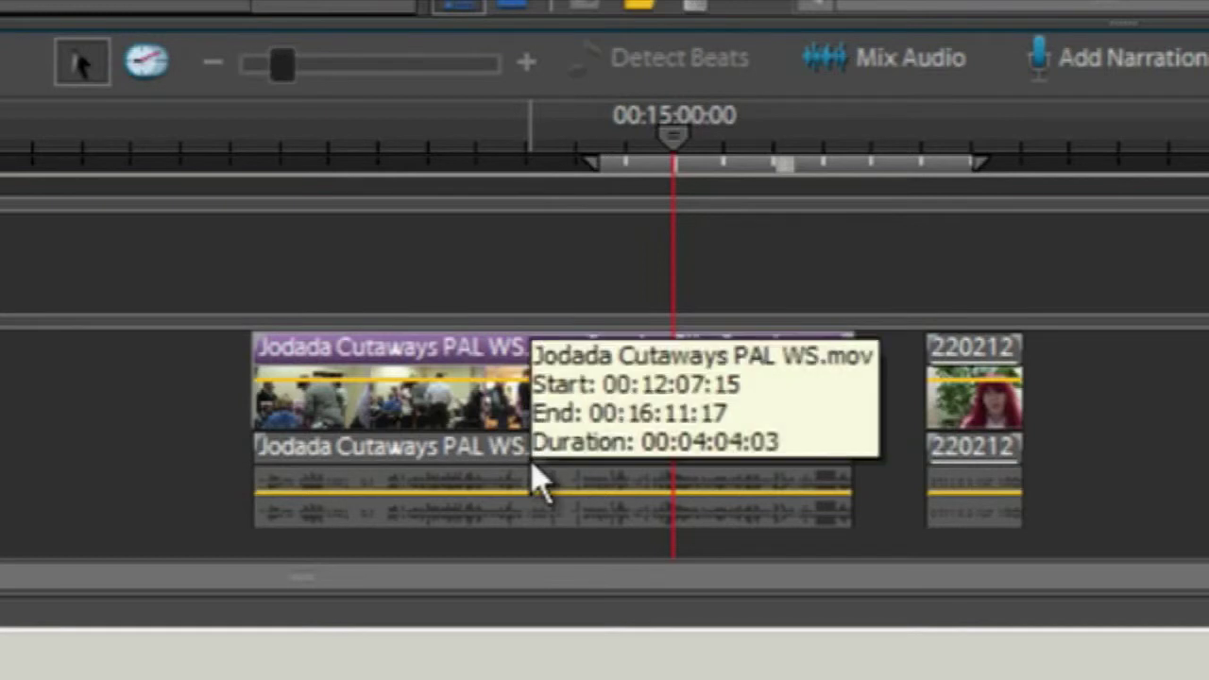
{"action": "left_click", "coordinate": [534, 467]}
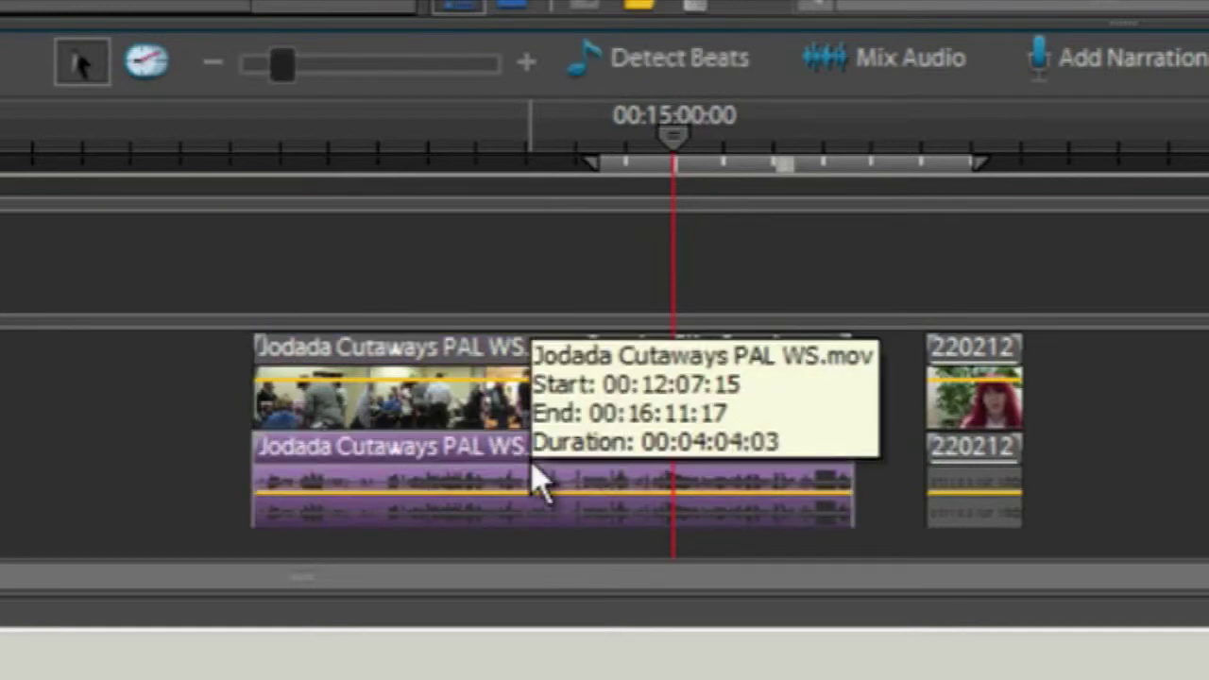
{"action": "right_click", "coordinate": [531, 472]}
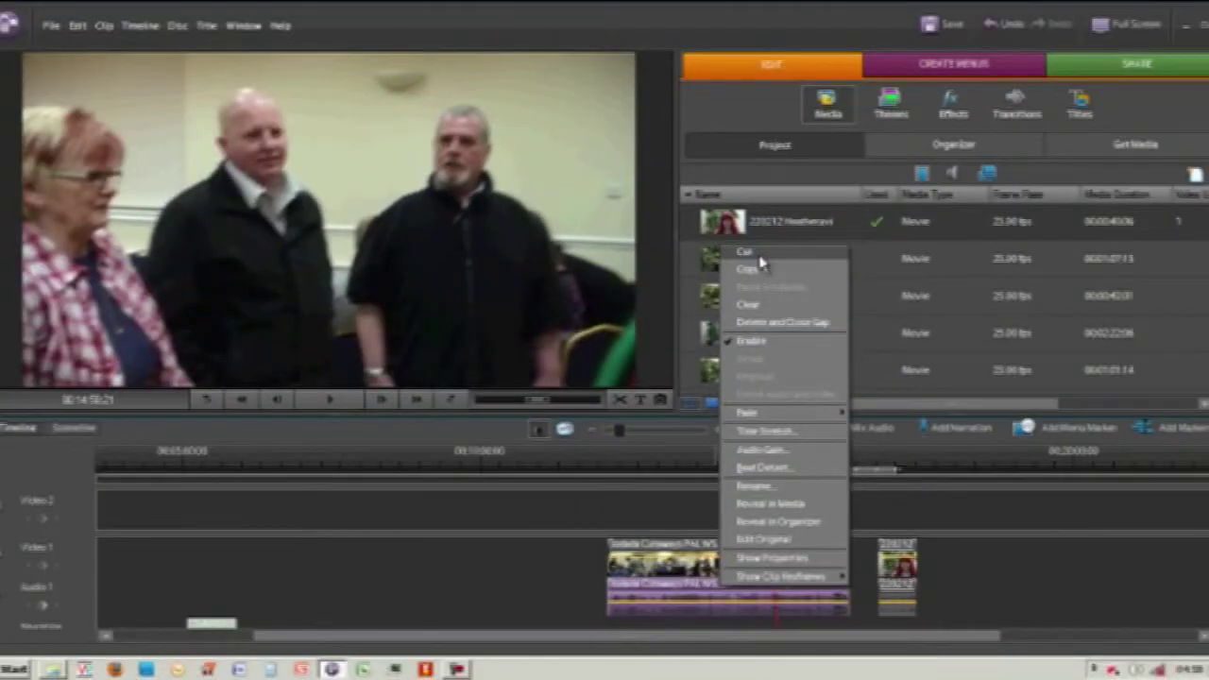
Cut the cutaways audio, then zoom in and park the playhead near 00:15:16 on the video.
{"action": "left_click", "coordinate": [758, 253]}
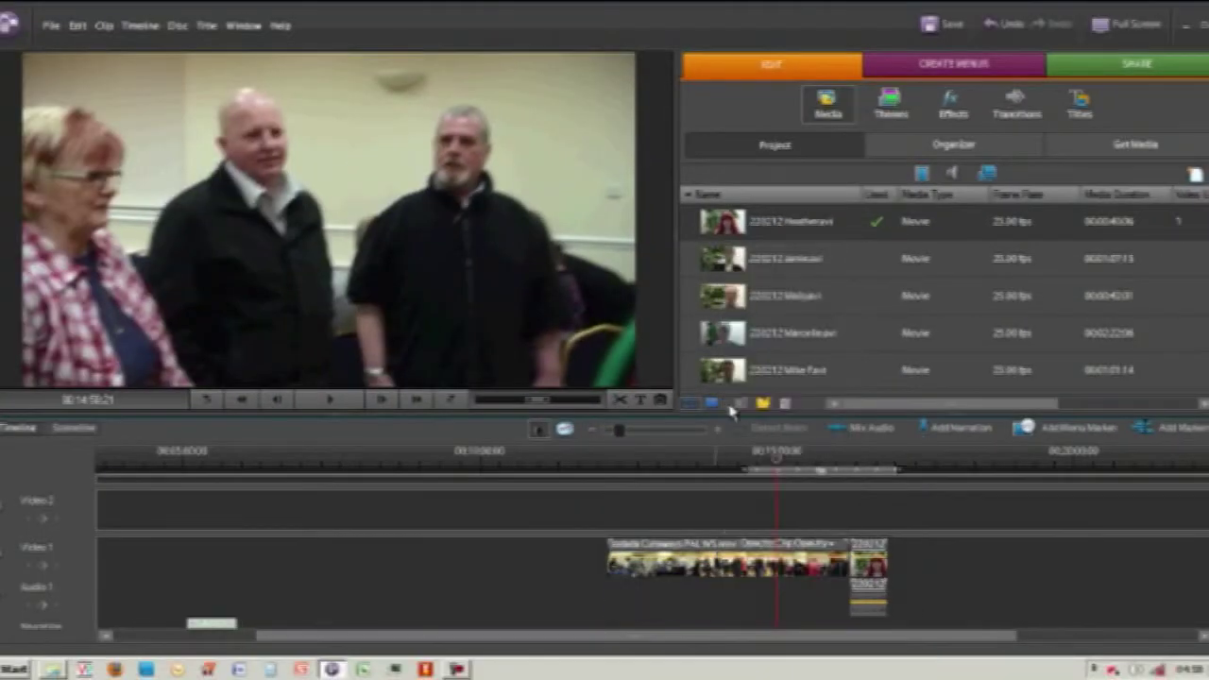
{"action": "mouse_move", "coordinate": [777, 463]}
{"action": "left_mouse_down"}
{"action": "mouse_move", "coordinate": [803, 465]}
{"action": "mouse_move", "coordinate": [793, 474]}
{"action": "left_mouse_up"}
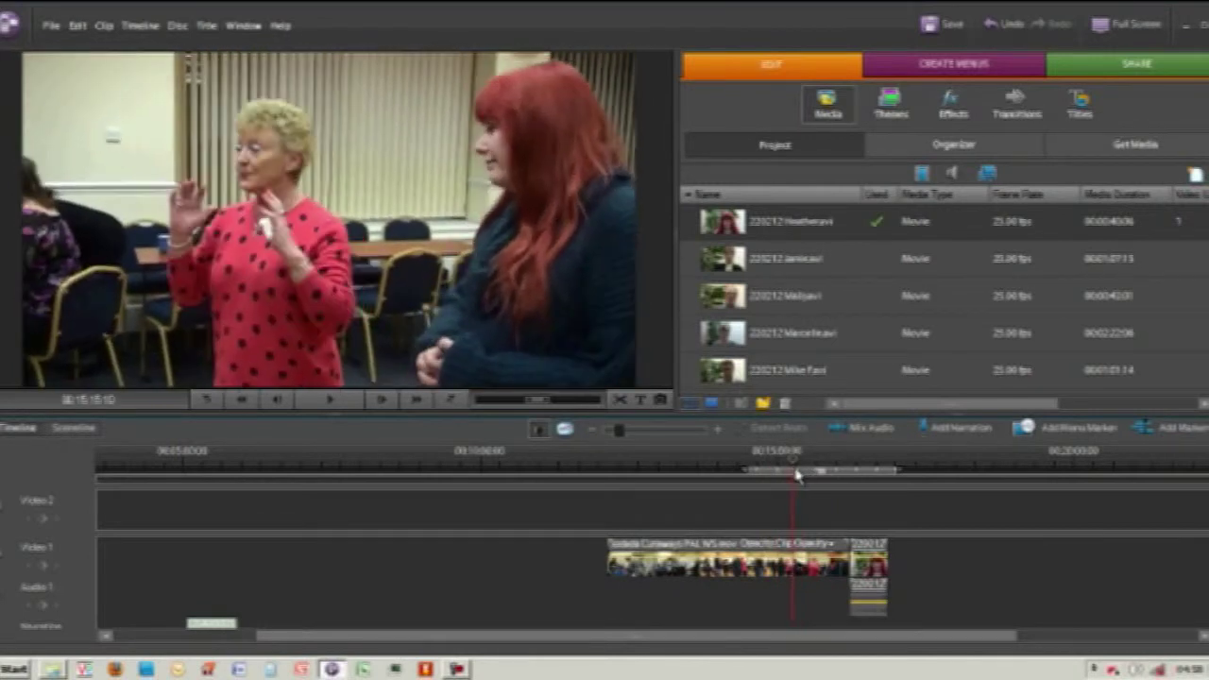
{"action": "left_click_drag", "start_coordinate": [621, 433], "coordinate": [635, 488]}
{"action": "left_click", "coordinate": [675, 469]}
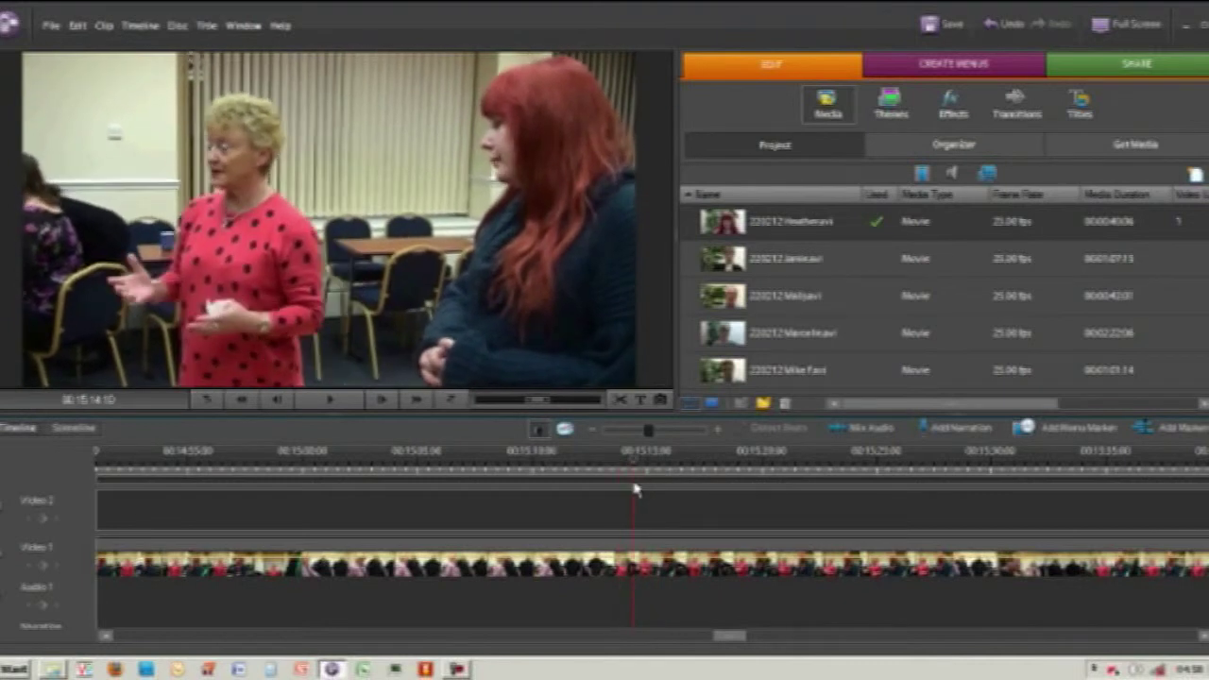
{"action": "left_click", "coordinate": [642, 566]}
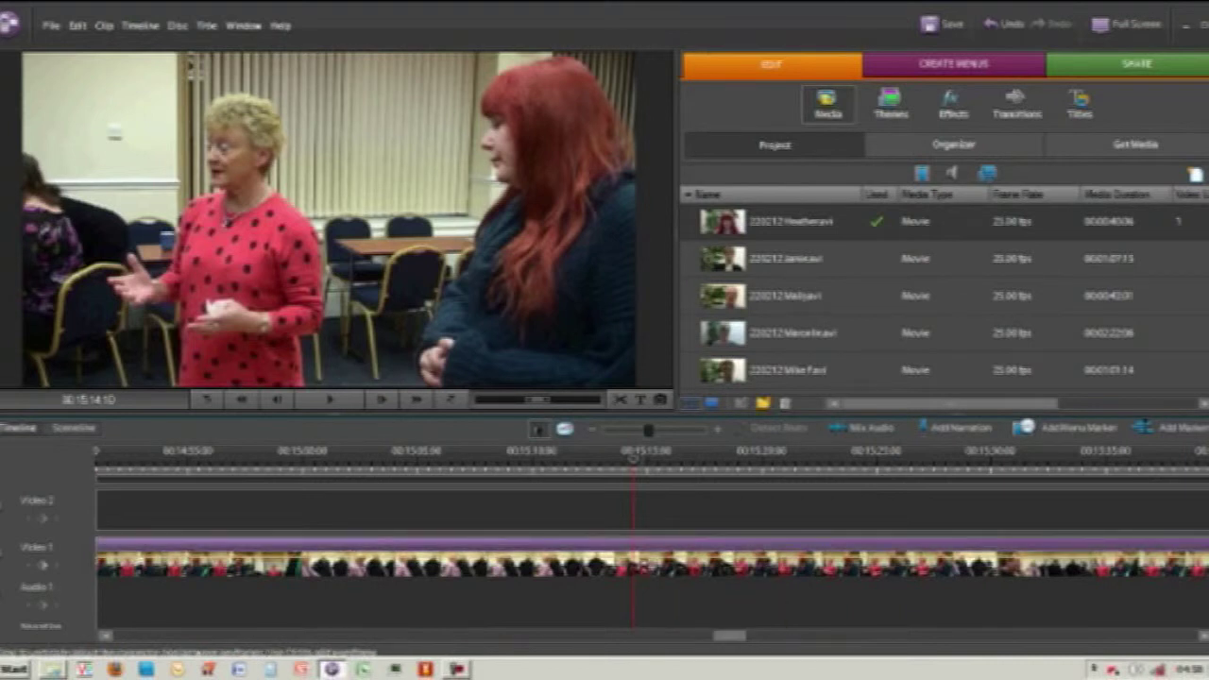
Split the cutaway clip at the playhead and again at a later cut point.
{"action": "left_click", "coordinate": [138, 26]}
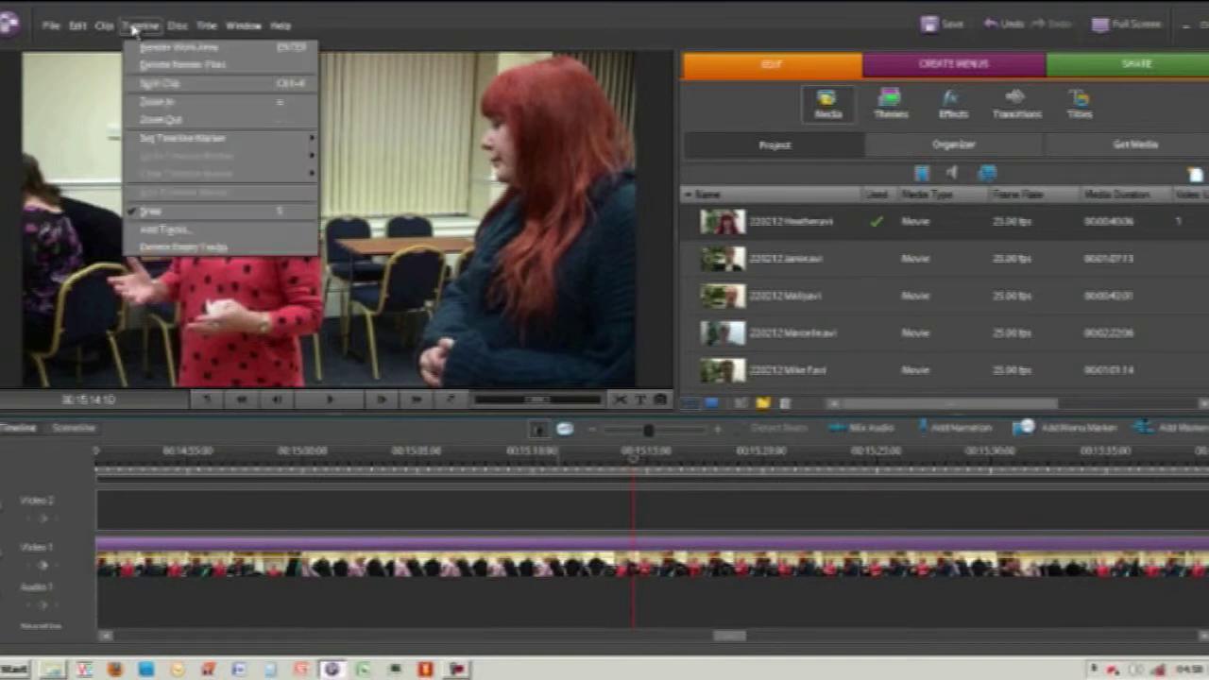
{"action": "left_click", "coordinate": [148, 83]}
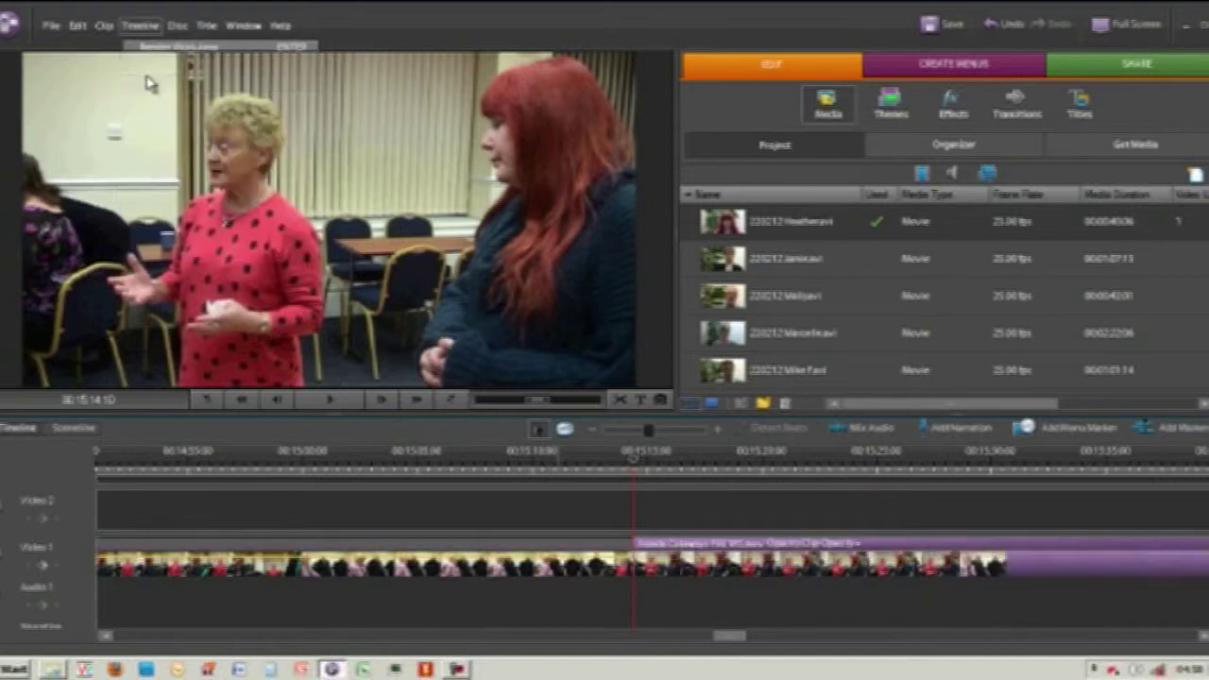
{"action": "left_click_drag", "start_coordinate": [642, 468], "coordinate": [912, 498]}
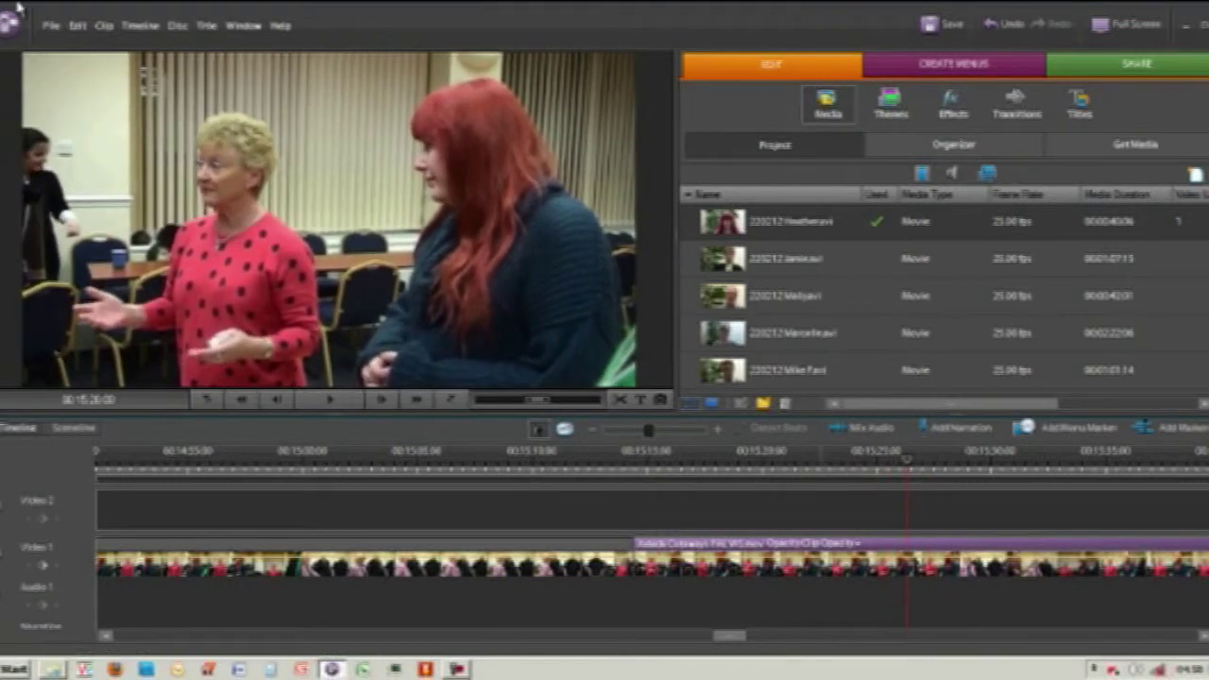
{"action": "left_click", "coordinate": [144, 28]}
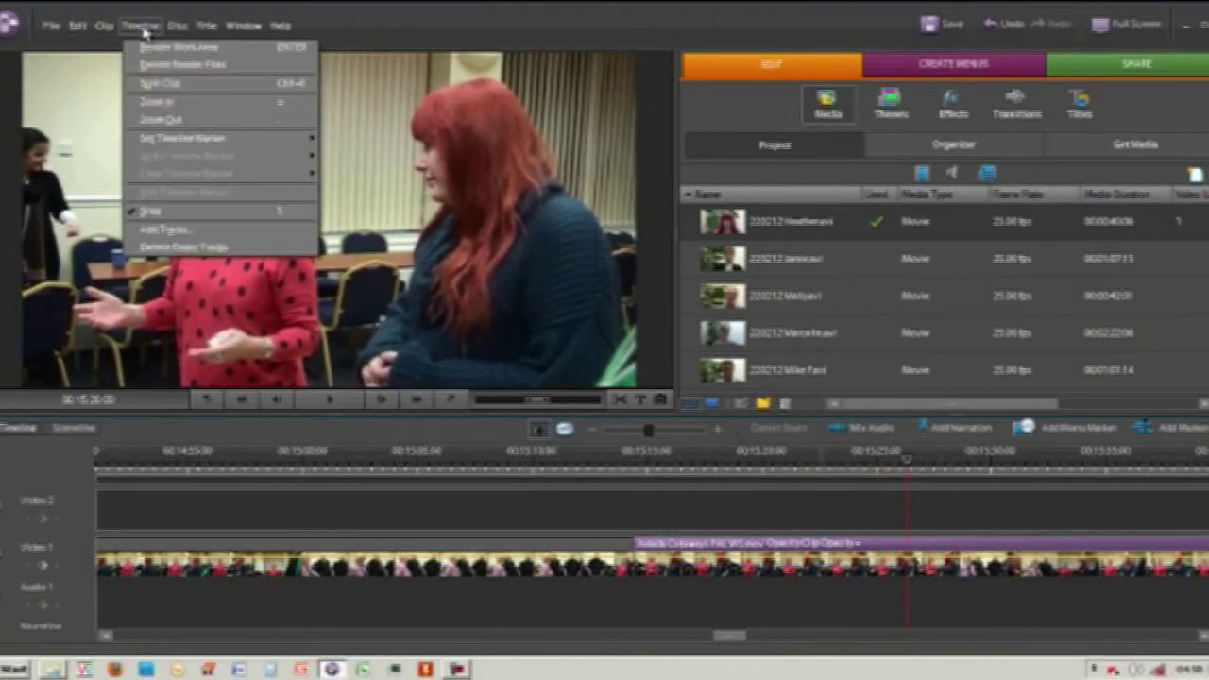
{"action": "left_click", "coordinate": [158, 83]}
Zoom the timeline out and lift the split section onto Video 2 above Heather.
{"action": "left_click", "coordinate": [837, 545]}
{"action": "left_click", "coordinate": [743, 576]}
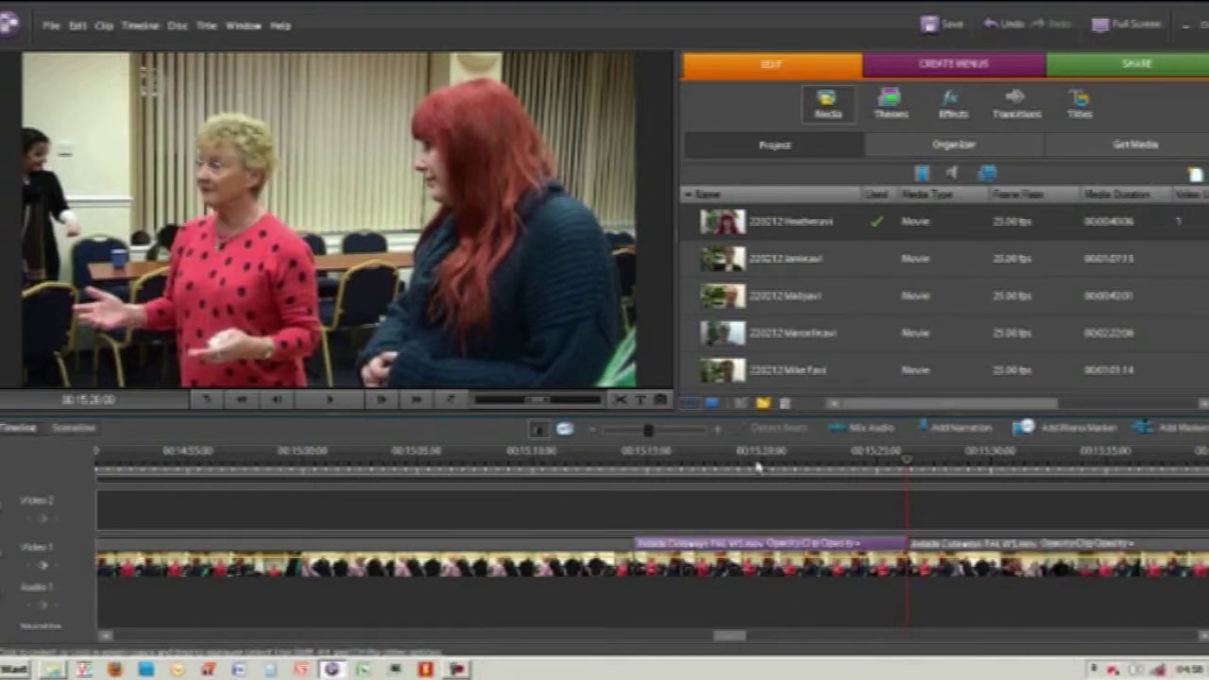
{"action": "left_click_drag", "start_coordinate": [650, 441], "coordinate": [627, 442]}
{"action": "left_click_drag", "start_coordinate": [668, 567], "coordinate": [818, 507]}
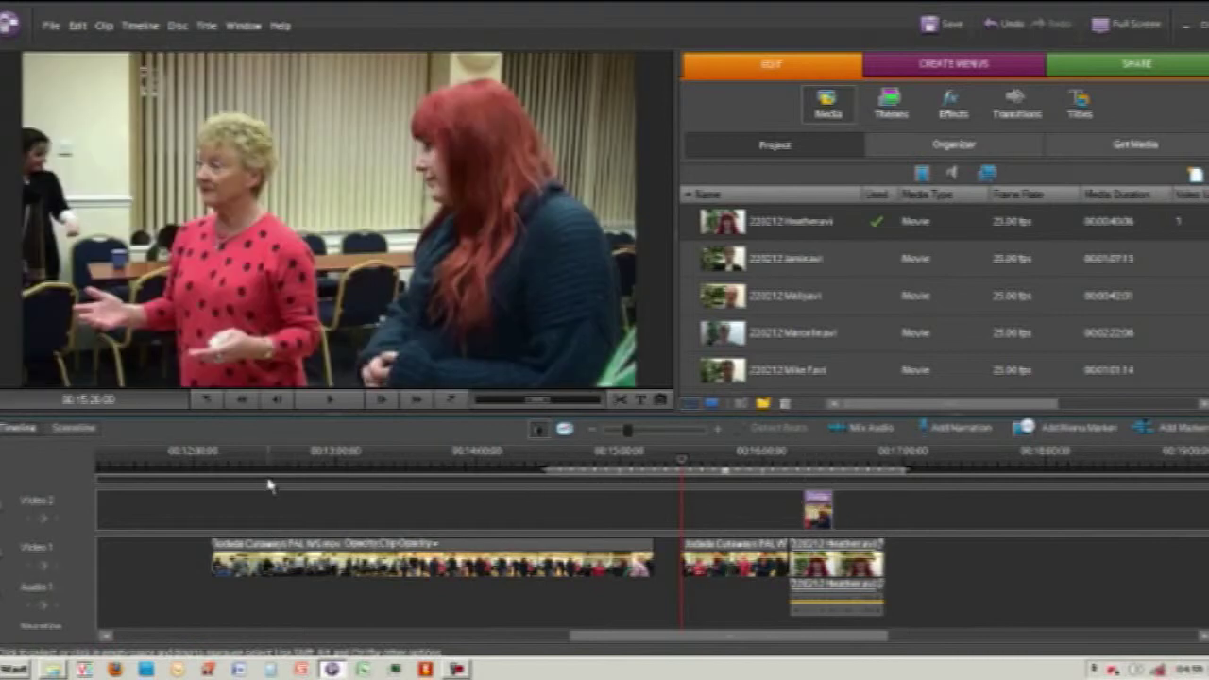
Split the long cutaway clip at an earlier point and again about 3 seconds later.
{"action": "left_click_drag", "start_coordinate": [267, 462], "coordinate": [588, 480]}
{"action": "left_click", "coordinate": [589, 548]}
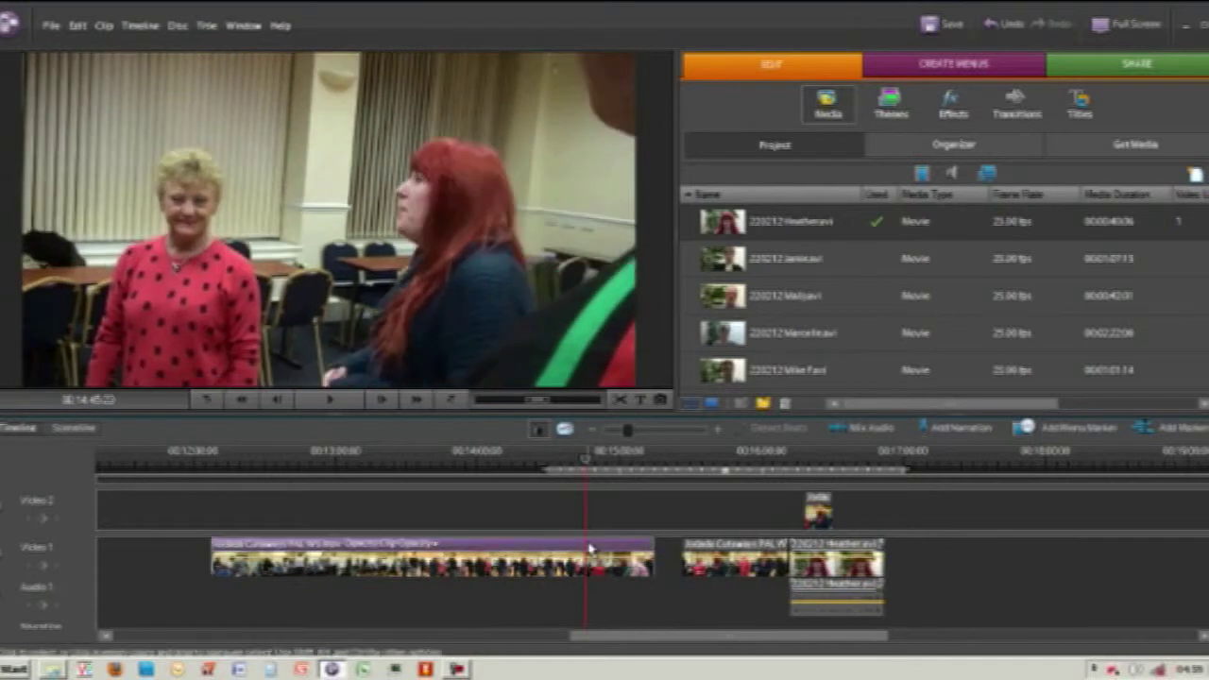
{"action": "left_click", "coordinate": [142, 27]}
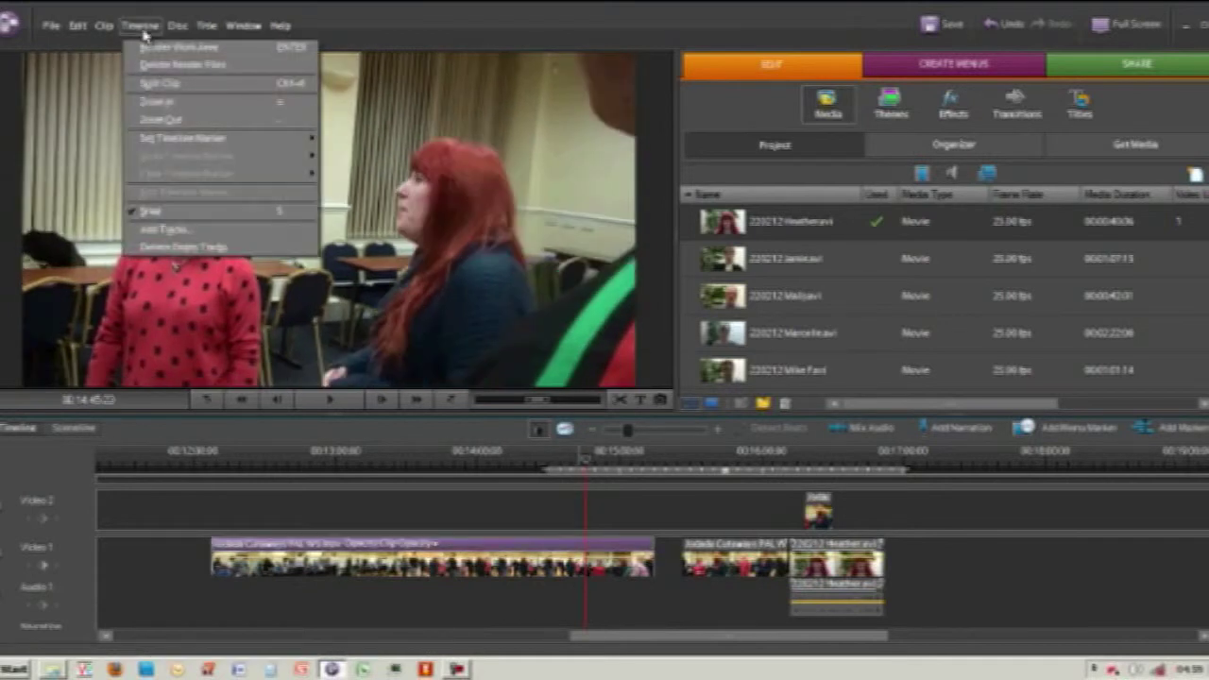
{"action": "left_click", "coordinate": [161, 84]}
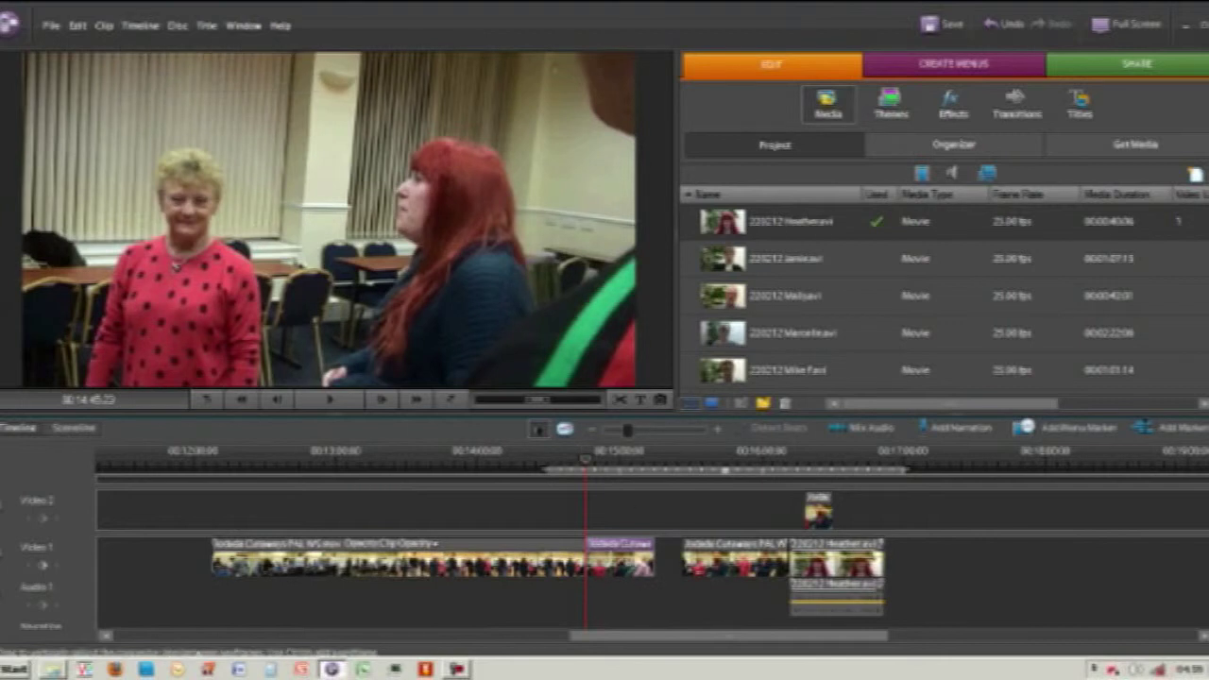
{"action": "left_click", "coordinate": [605, 469]}
{"action": "left_click_drag", "start_coordinate": [605, 469], "coordinate": [611, 465]}
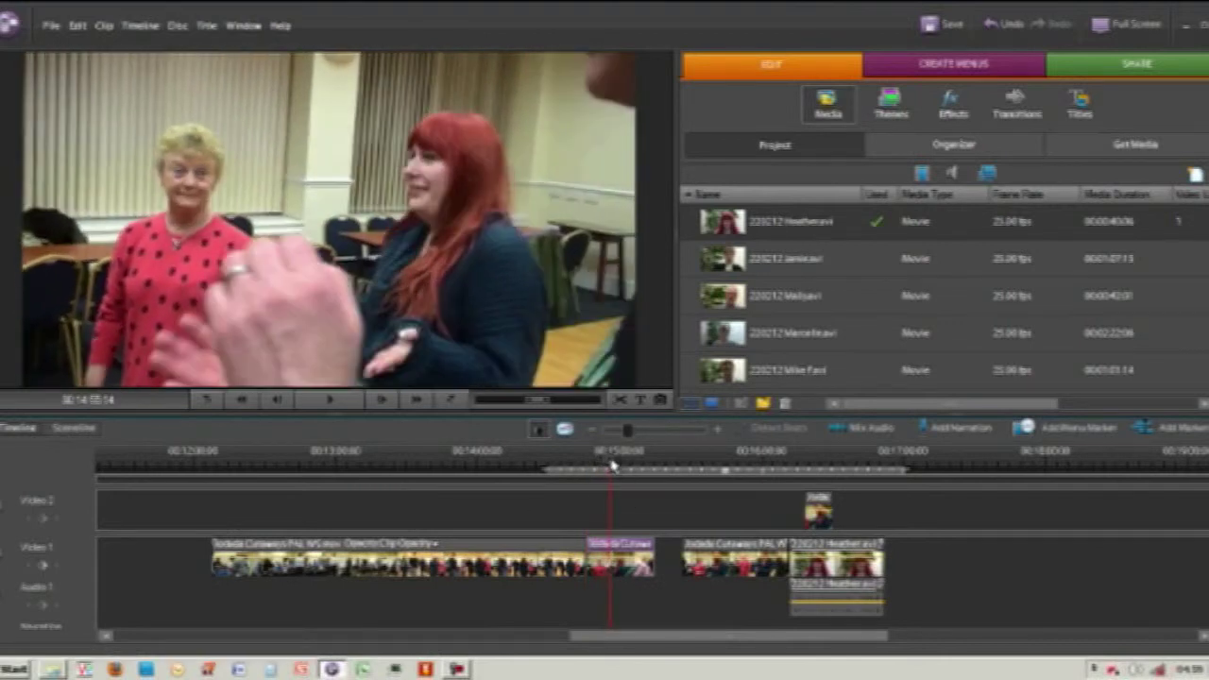
{"action": "left_click", "coordinate": [141, 26]}
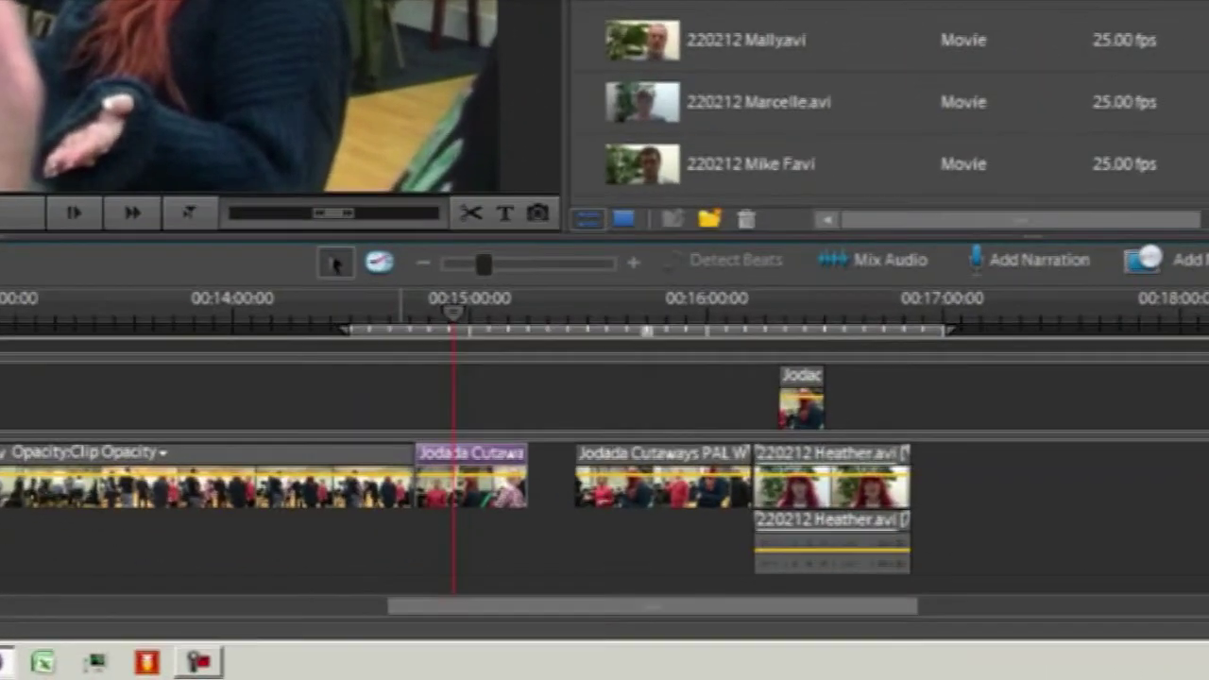
{"action": "left_click", "coordinate": [161, 83]}
Move the short section to Video 2 beside the first cutaway and close the Video 1 gap.
{"action": "left_click", "coordinate": [436, 487]}
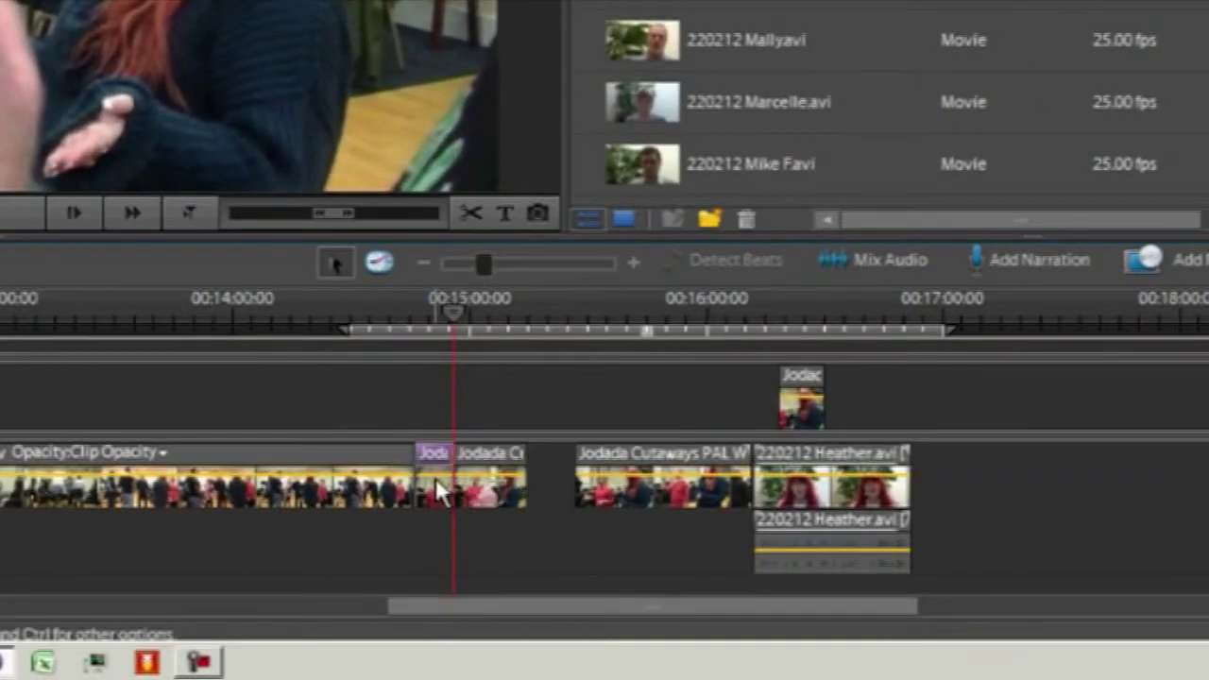
{"action": "left_click_drag", "start_coordinate": [433, 449], "coordinate": [870, 392]}
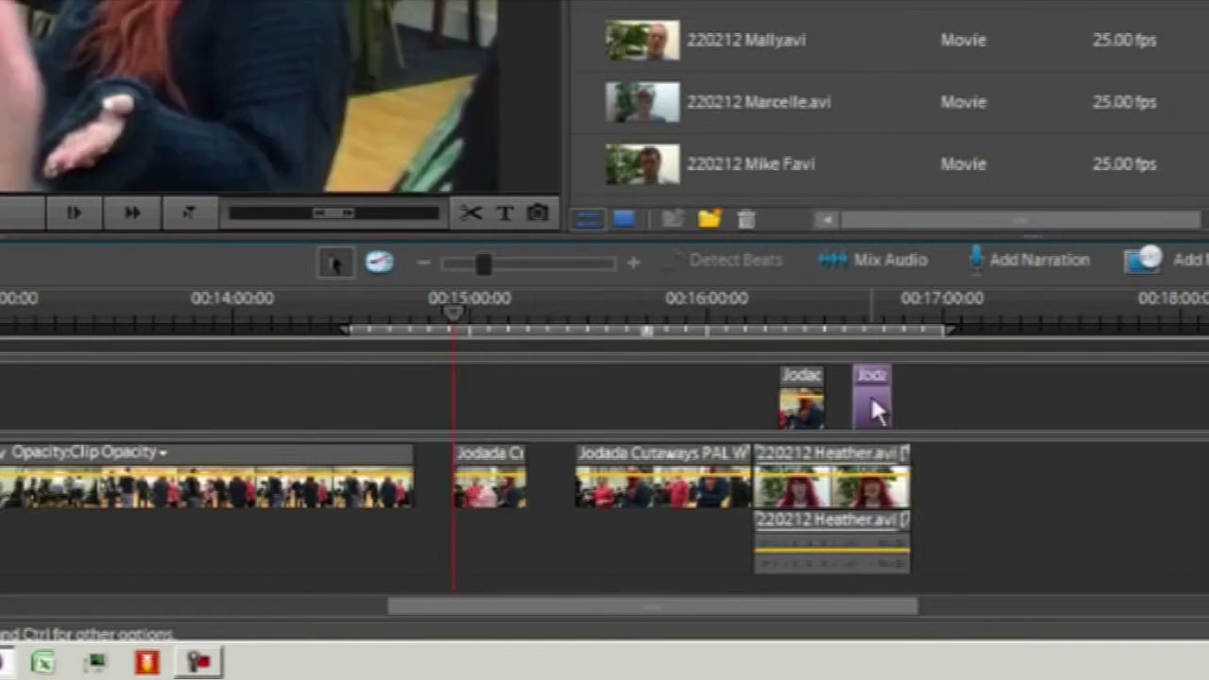
{"action": "left_click", "coordinate": [803, 321]}
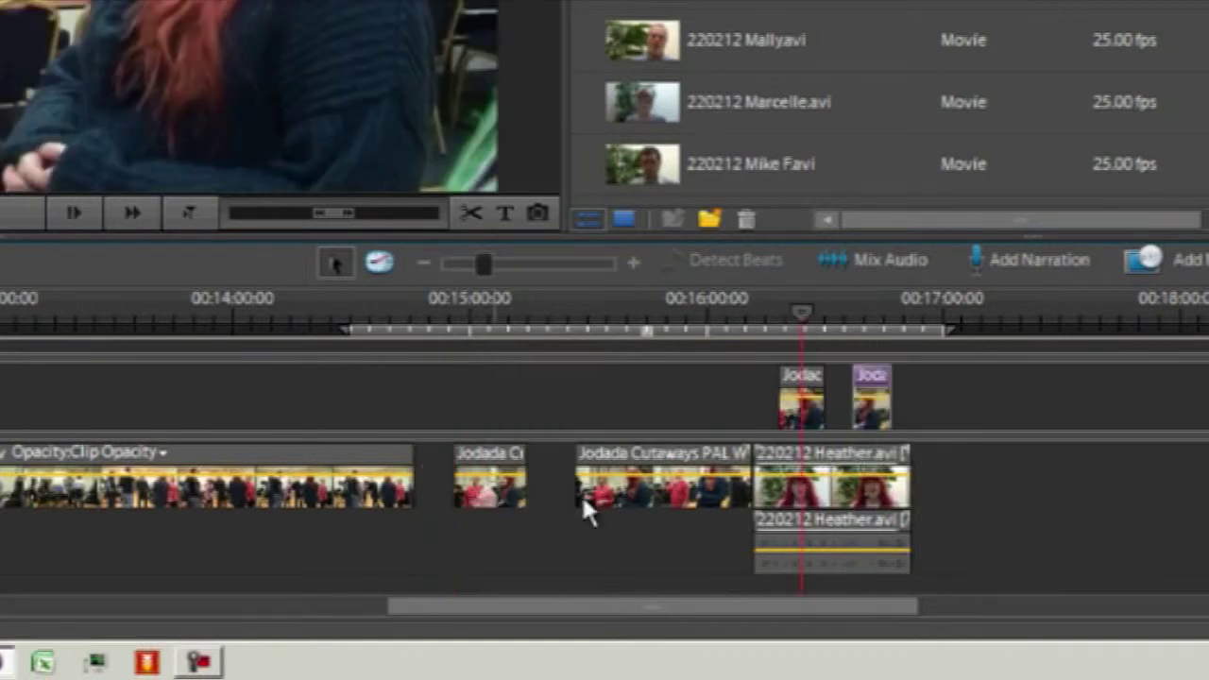
{"action": "left_click_drag", "start_coordinate": [629, 493], "coordinate": [569, 485]}
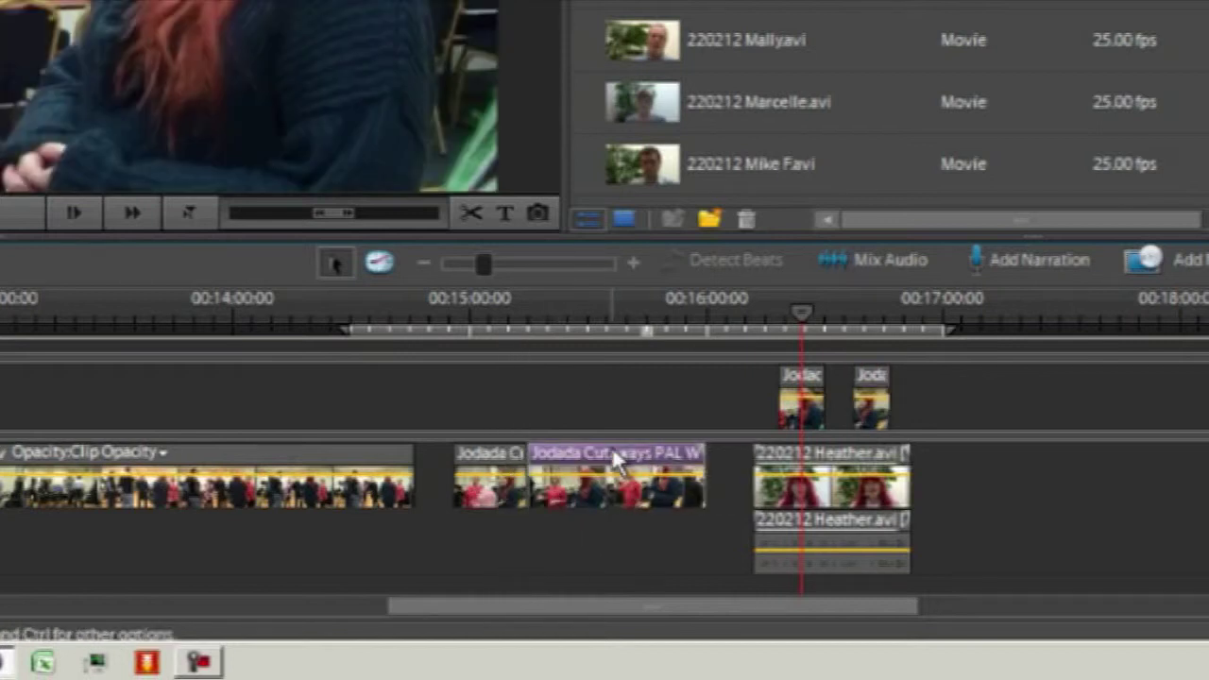
Cut the small leftover piece and the long cutaway clip from Video 1.
{"action": "right_click", "coordinate": [612, 446]}
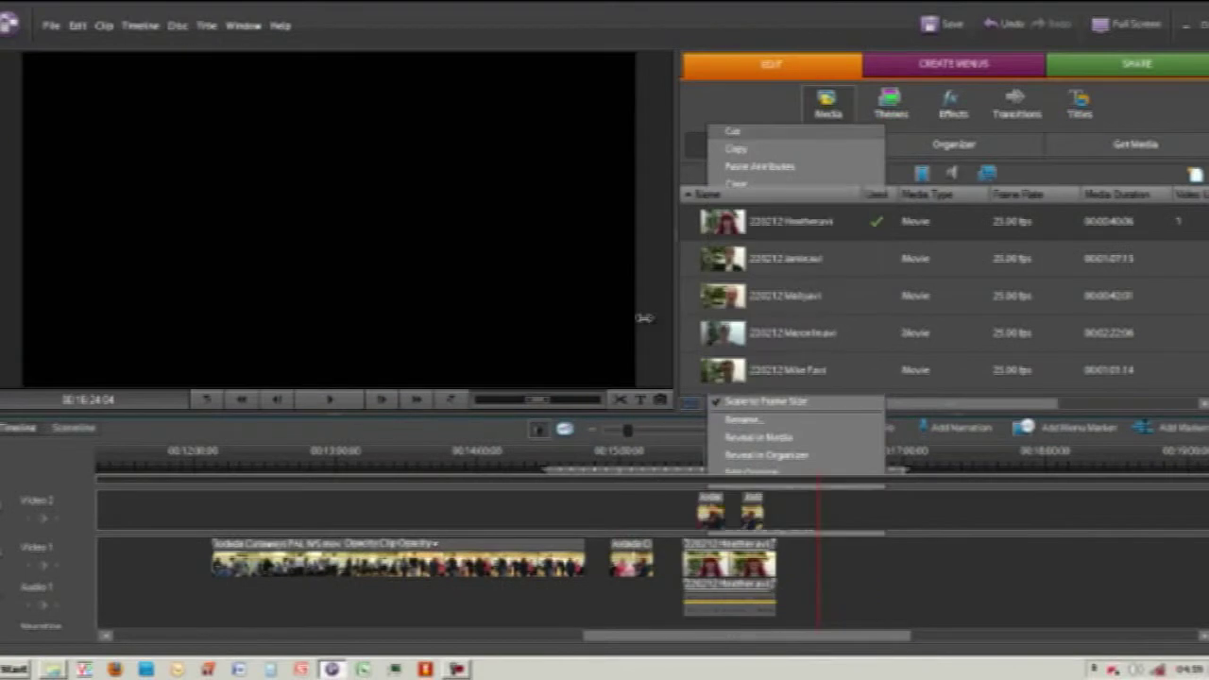
{"action": "left_click", "coordinate": [619, 529]}
{"action": "right_click", "coordinate": [618, 529]}
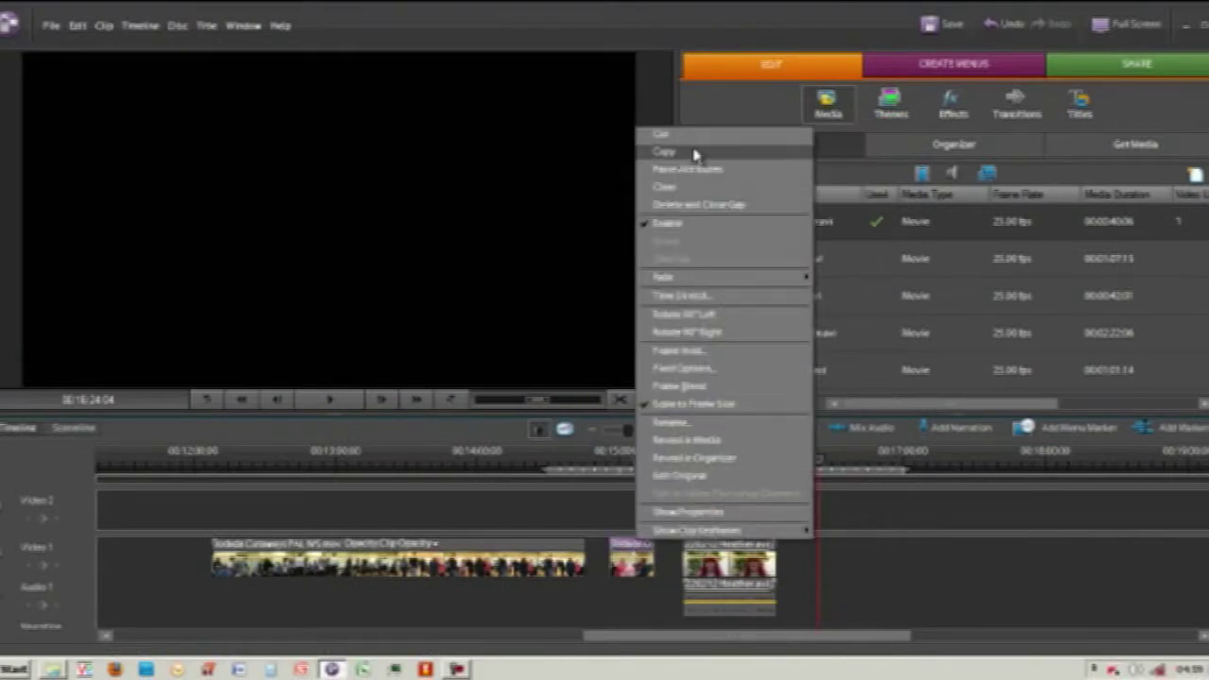
{"action": "left_click", "coordinate": [662, 135]}
{"action": "right_click", "coordinate": [485, 563]}
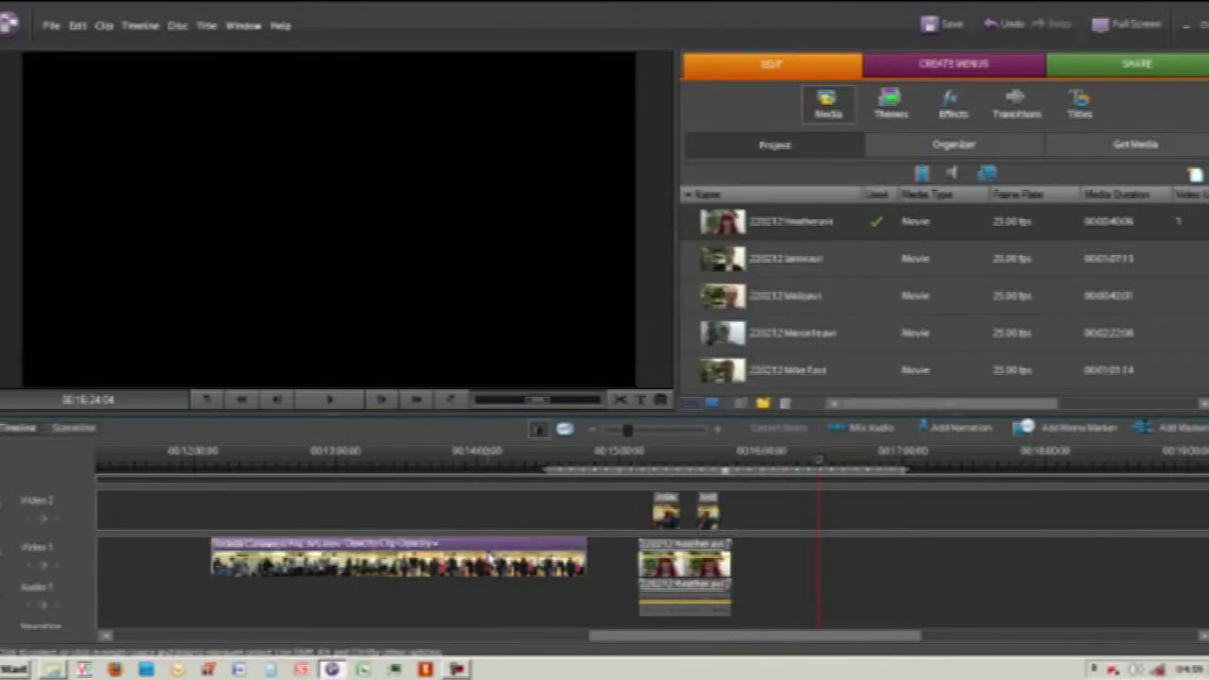
{"action": "left_click", "coordinate": [520, 135]}
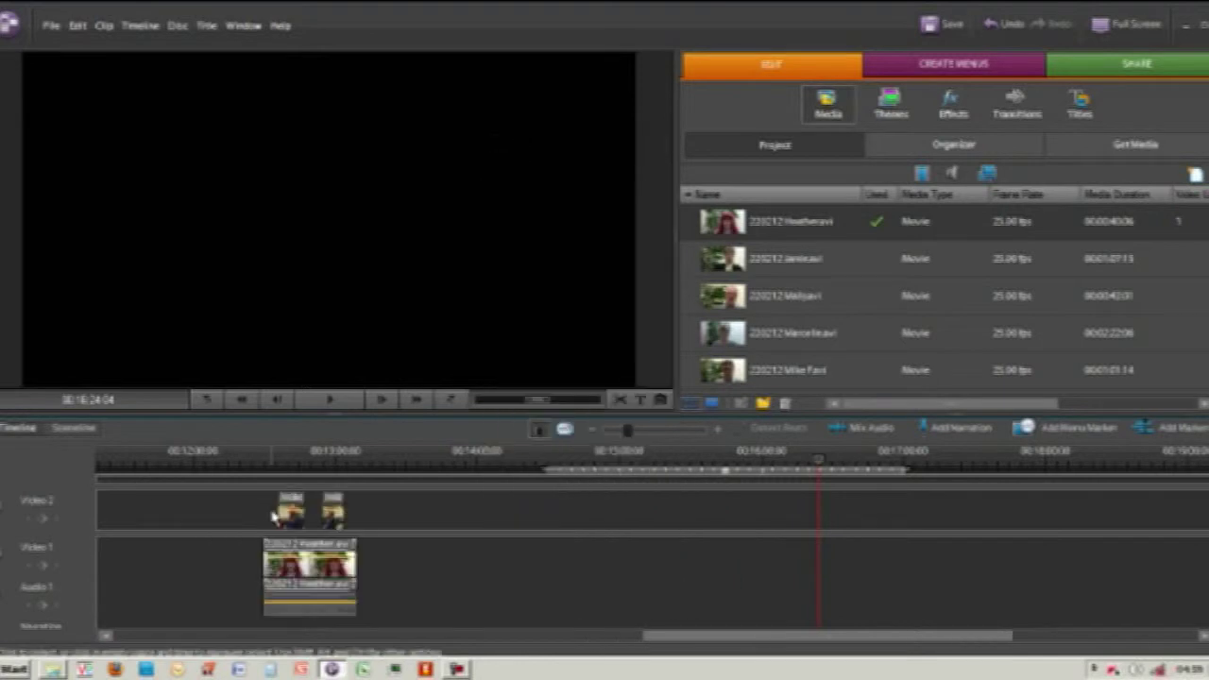
Play the Heather interview from its start to review both Video 2 cutaways.
{"action": "left_click", "coordinate": [291, 462]}
{"action": "left_click_drag", "start_coordinate": [291, 463], "coordinate": [296, 465]}
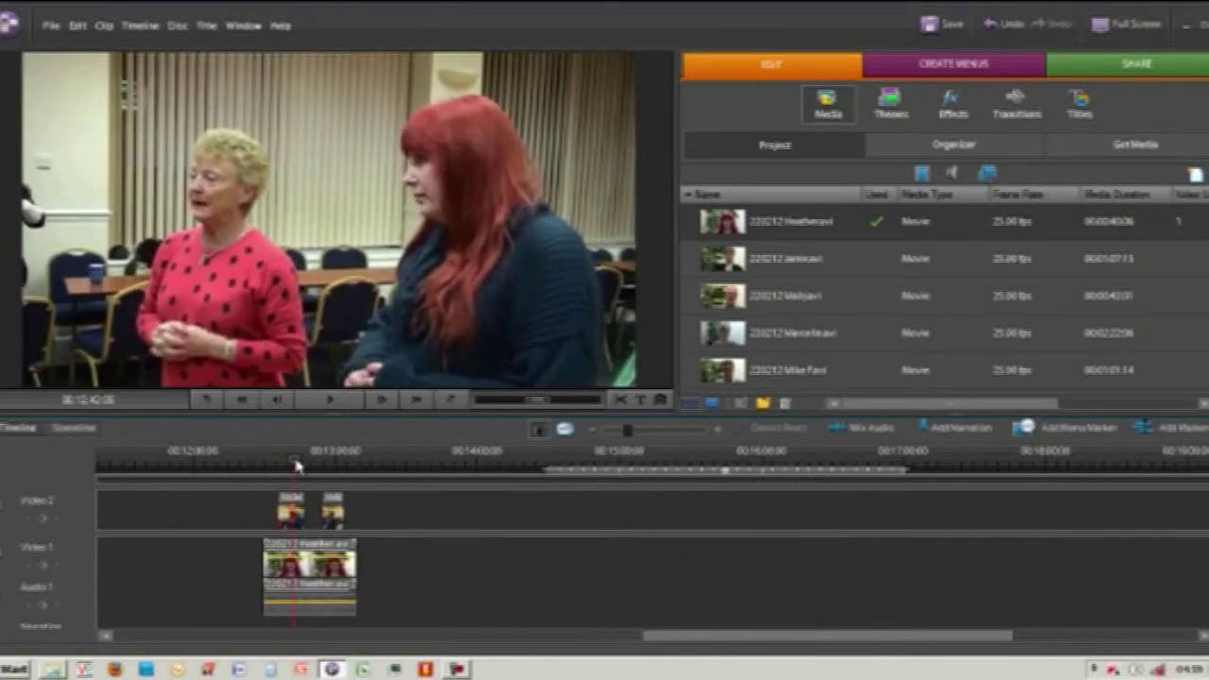
{"action": "left_click", "coordinate": [335, 465]}
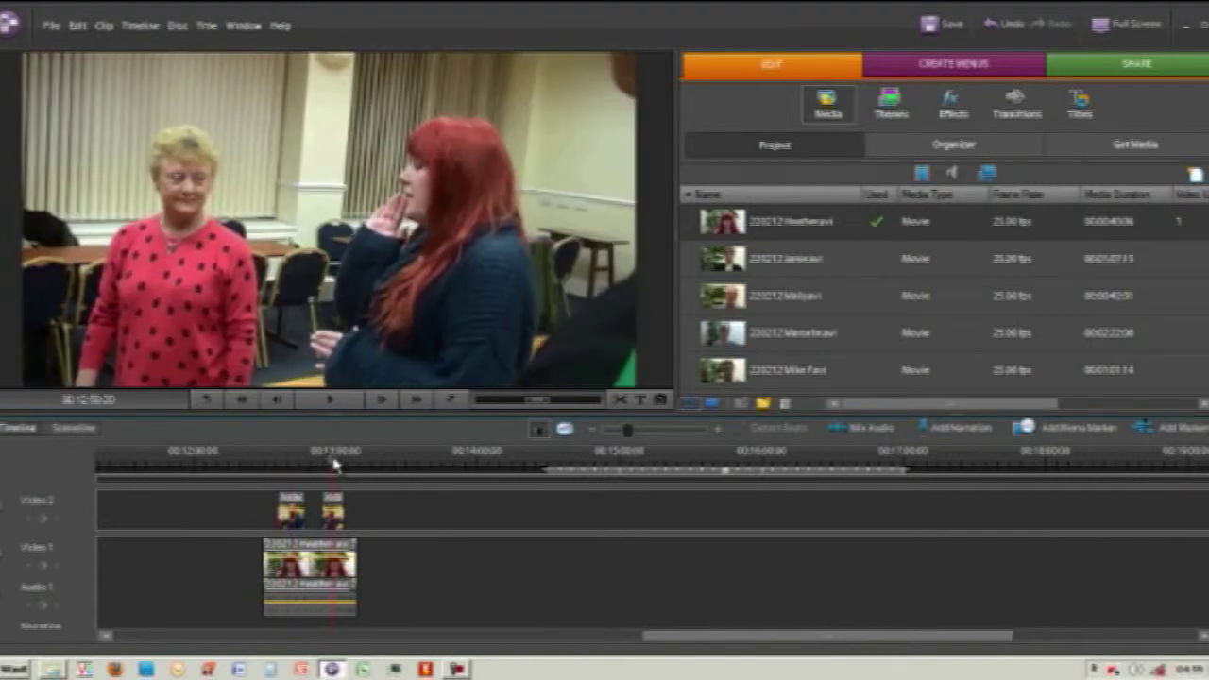
{"action": "left_click", "coordinate": [266, 461]}
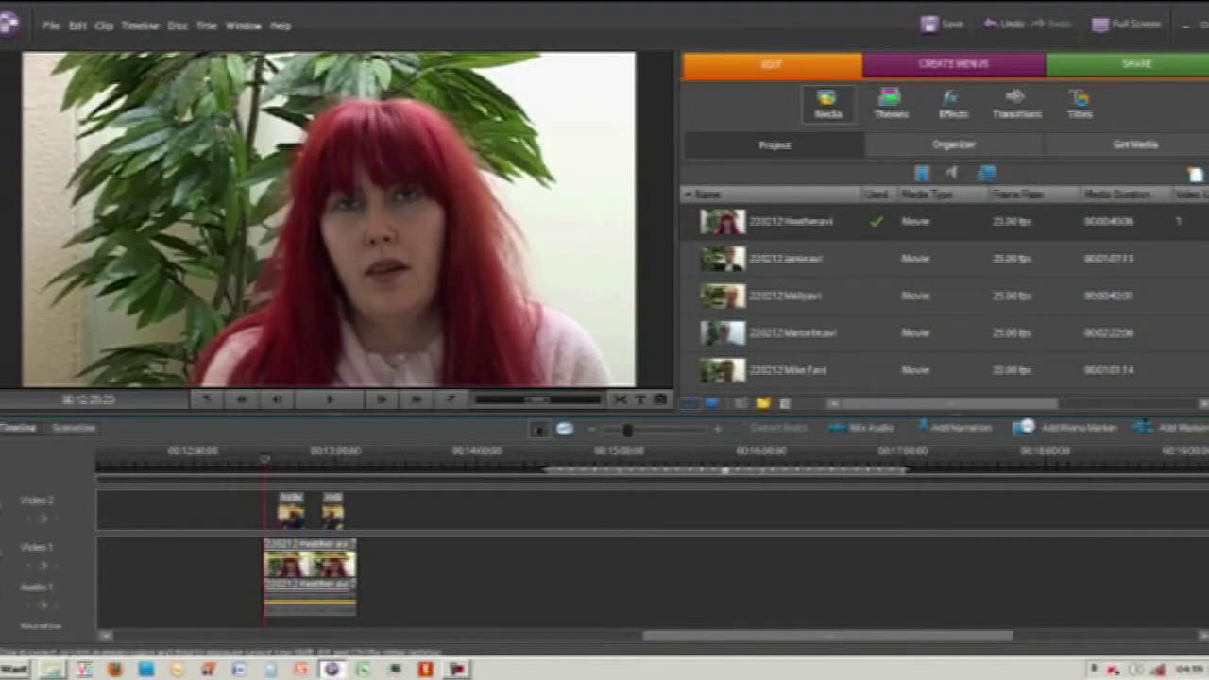
{"action": "left_click", "coordinate": [295, 557]}
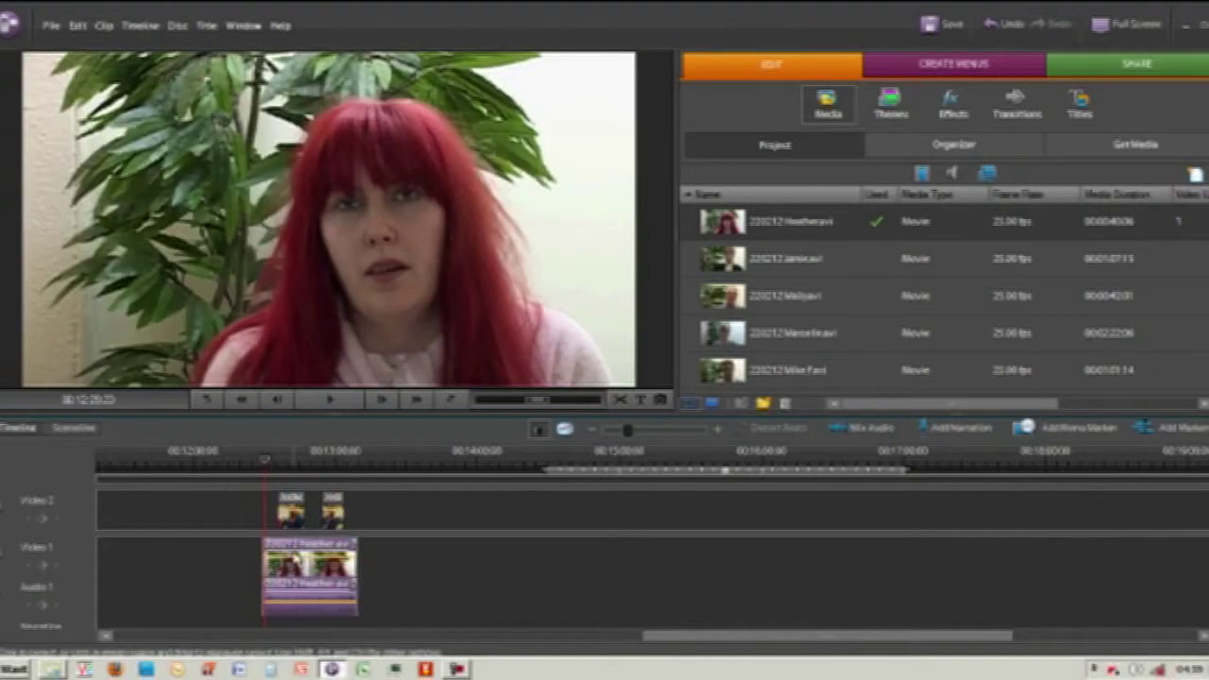
{"action": "left_click", "coordinate": [340, 406]}
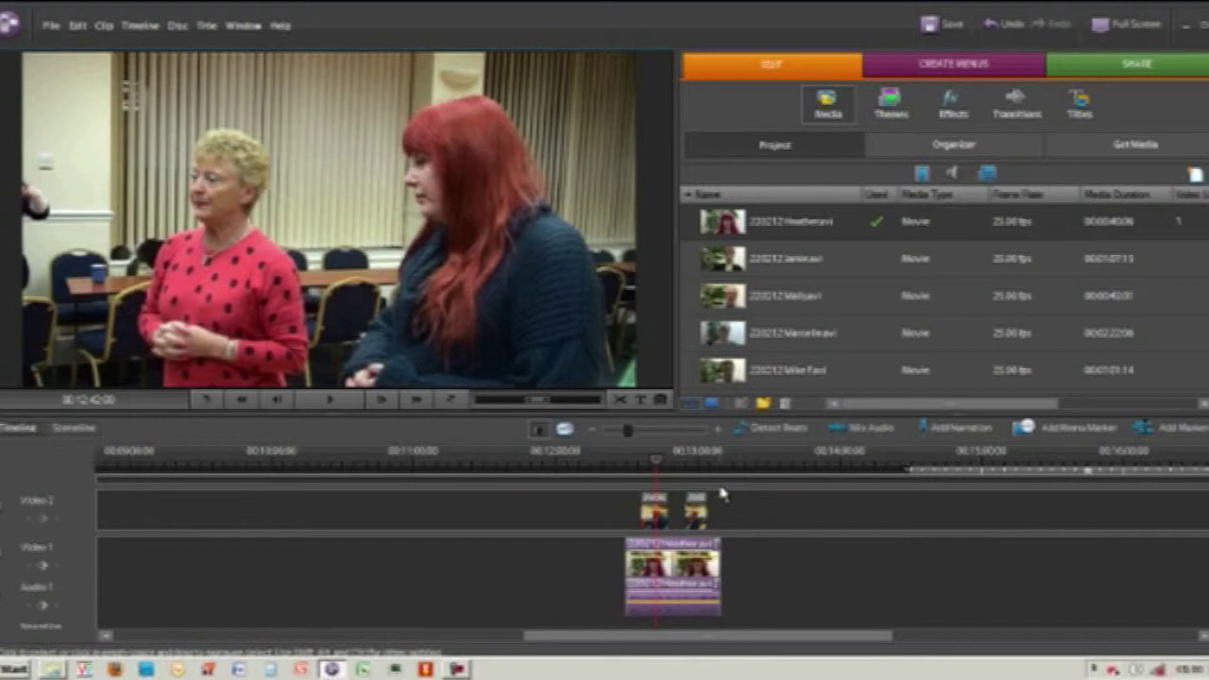
{"action": "left_click_drag", "start_coordinate": [659, 470], "coordinate": [664, 465]}
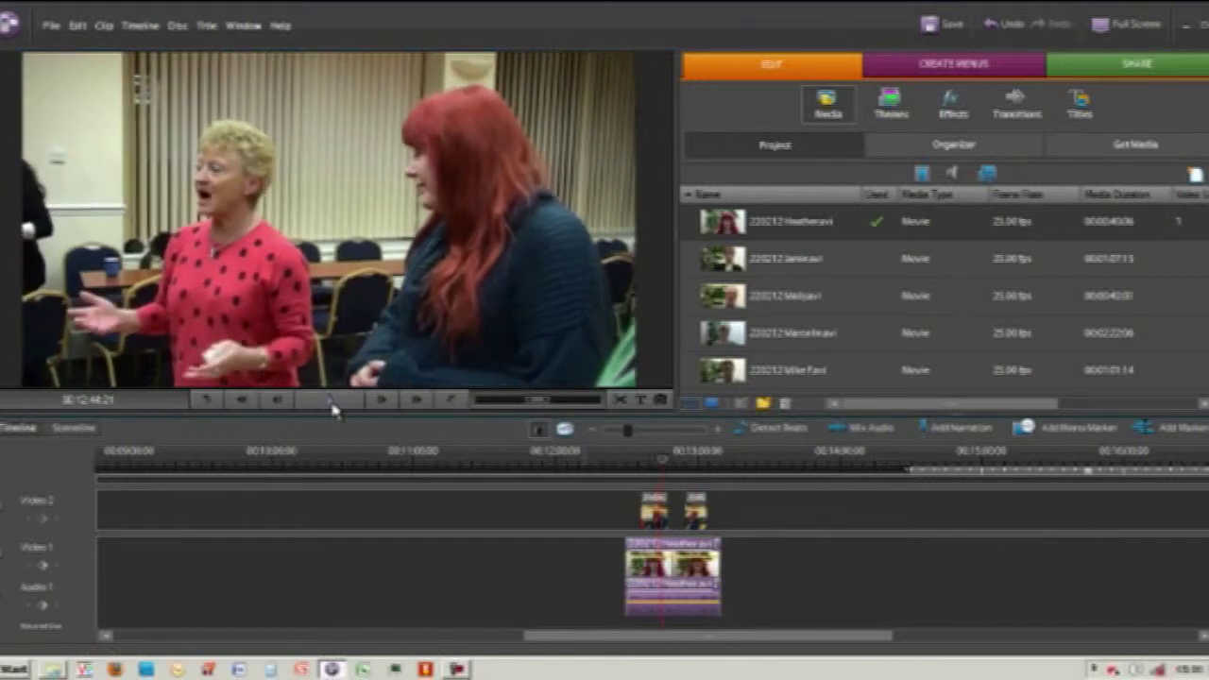
{"action": "left_click", "coordinate": [332, 408]}
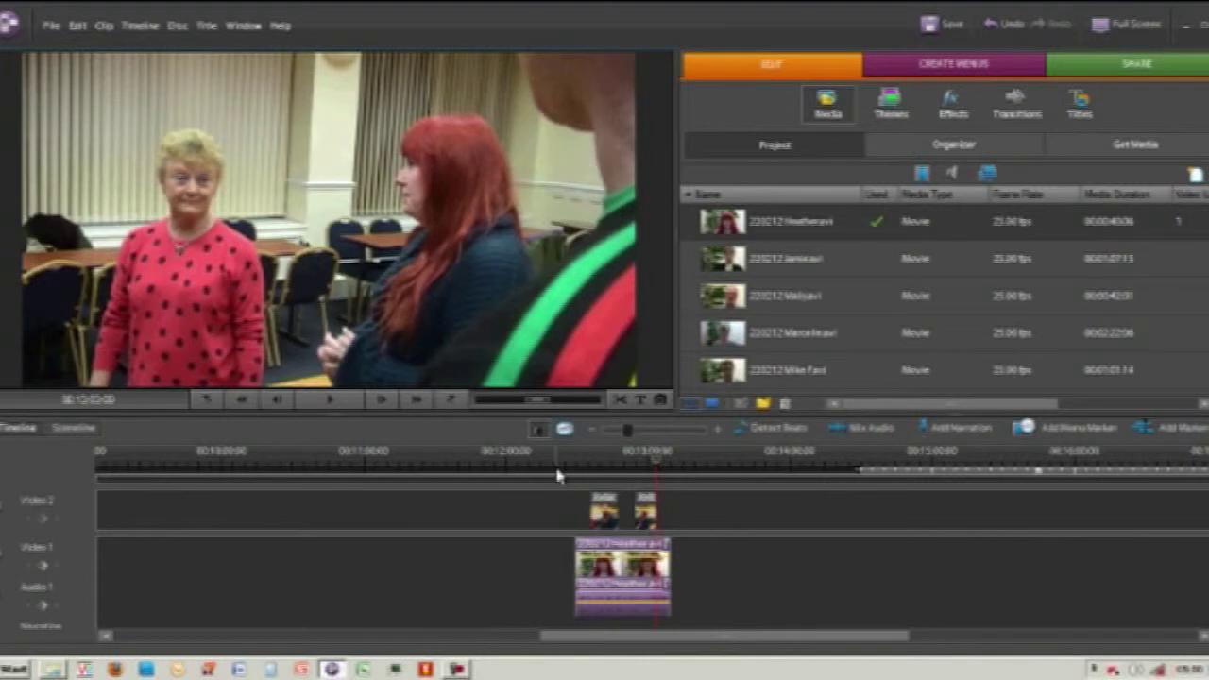
{"action": "scroll", "coordinate": [652, 557], "scroll_direction": "up", "scroll_amount": 1}
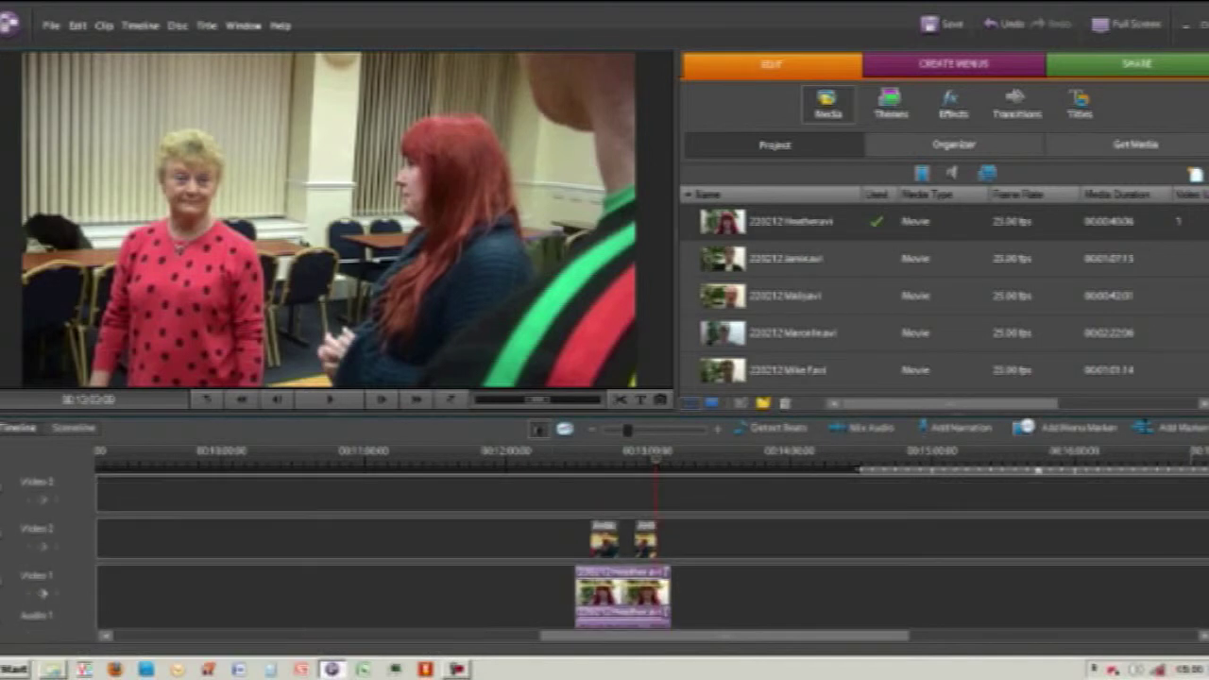
{"action": "scroll", "coordinate": [652, 557], "scroll_direction": "down", "scroll_amount": 1}
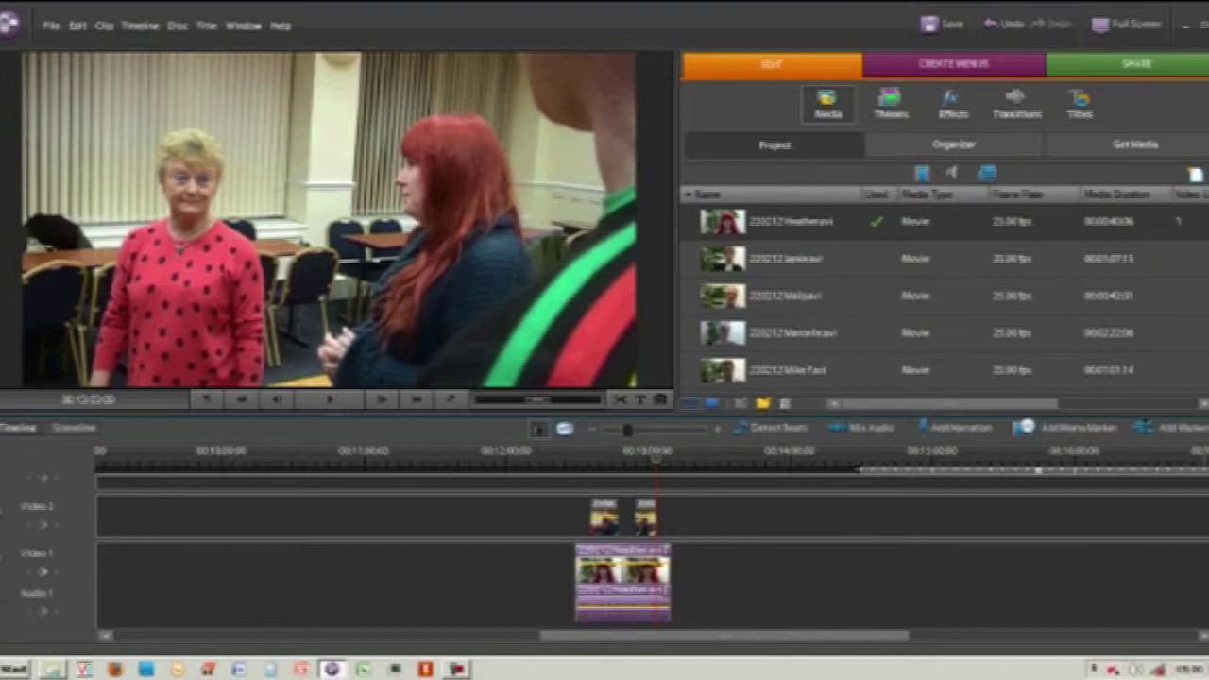
{"action": "scroll", "coordinate": [944, 293], "scroll_direction": "up", "scroll_amount": 1}
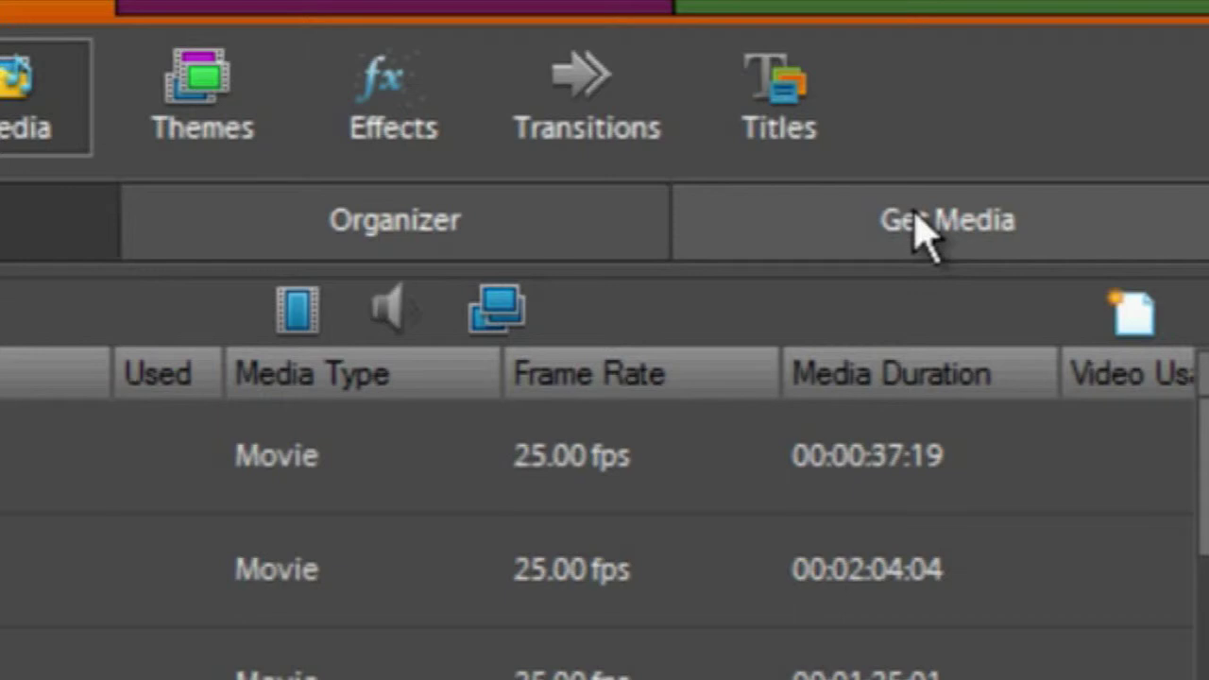
Import DS400003 from Desktop > Editing Course > Source Video > Capture Scratch via Files and Folders.
{"action": "left_click", "coordinate": [914, 216]}
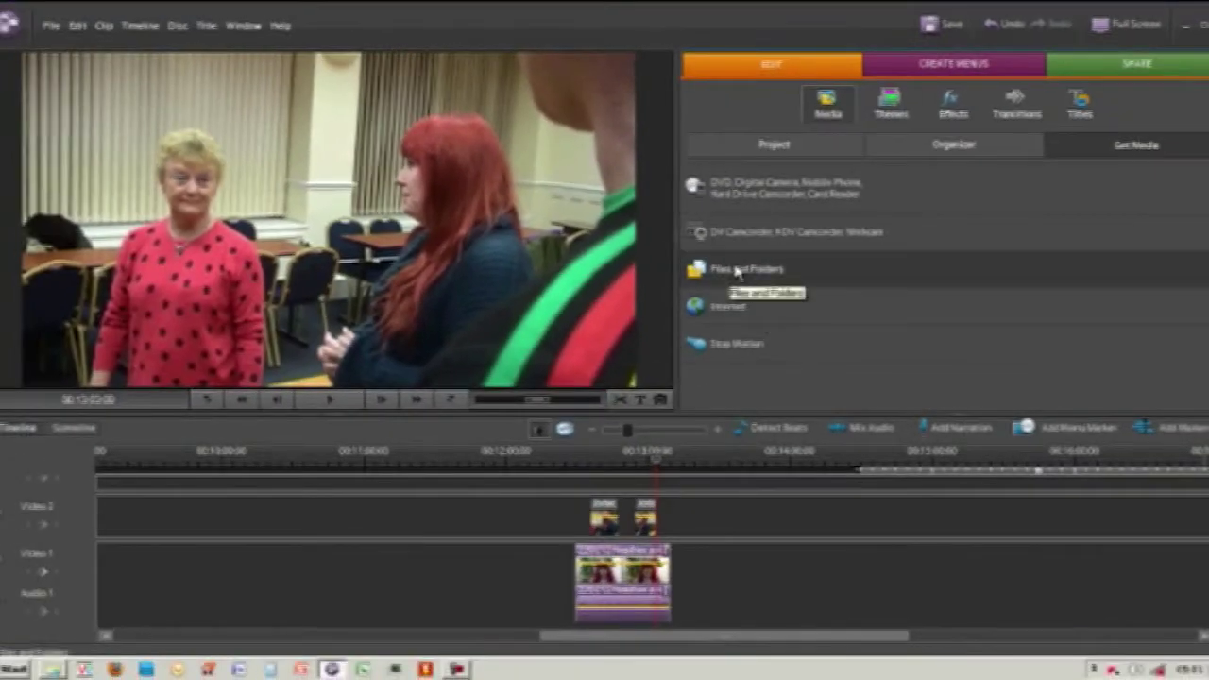
{"action": "left_click", "coordinate": [736, 271]}
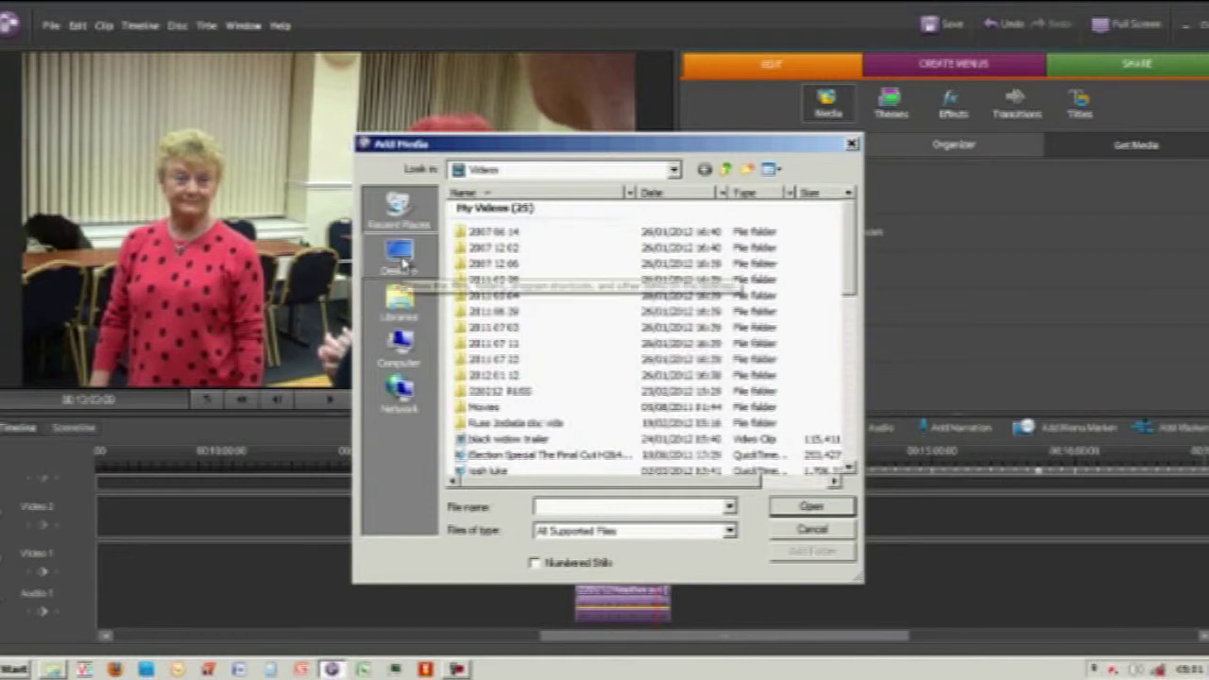
{"action": "left_click", "coordinate": [400, 257]}
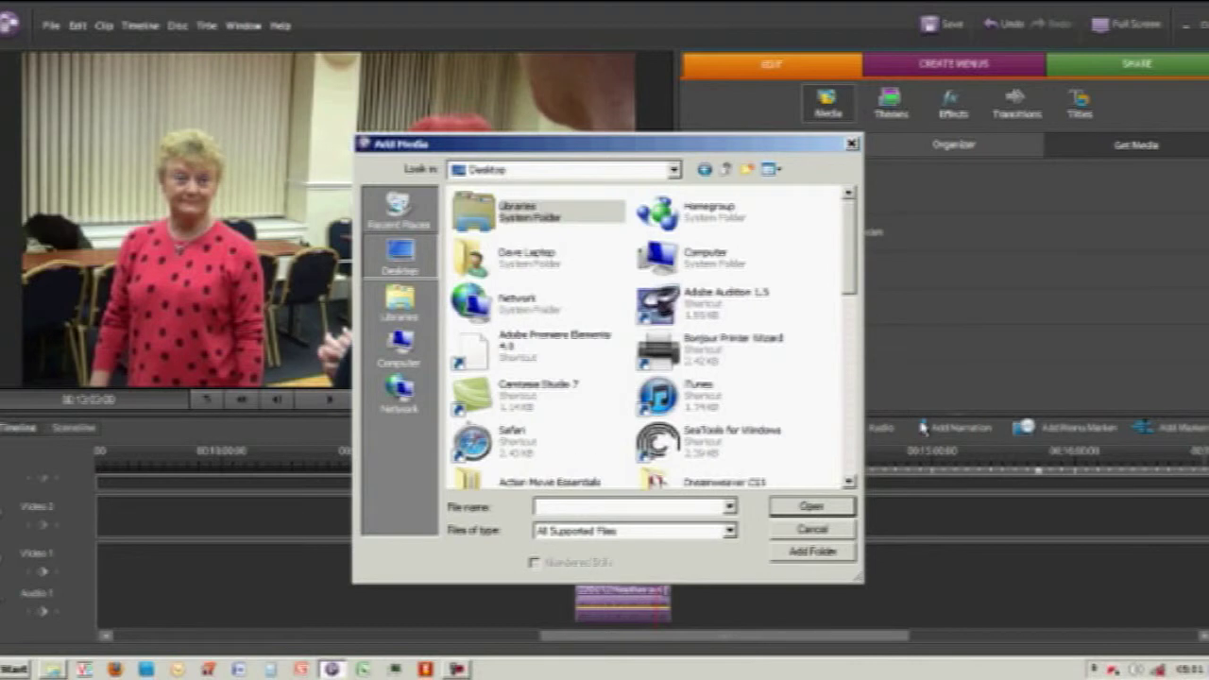
{"action": "scroll", "coordinate": [850, 488], "scroll_direction": "down", "scroll_amount": 3}
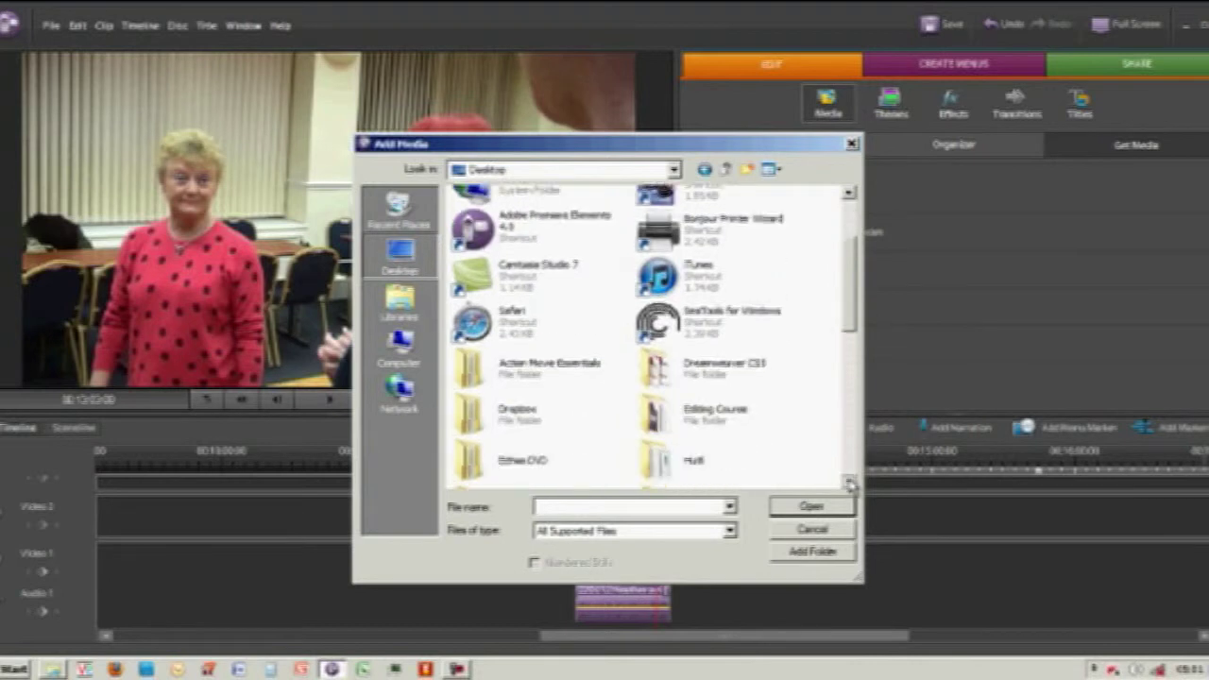
{"action": "double_click", "coordinate": [680, 265]}
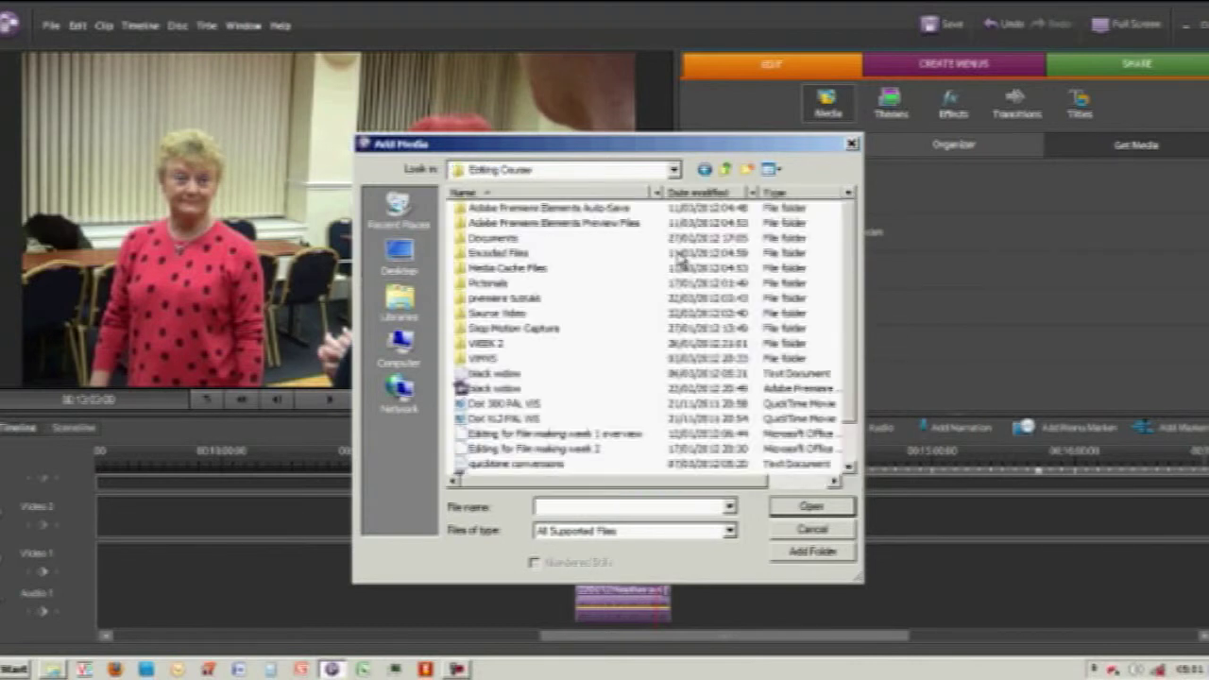
{"action": "double_click", "coordinate": [496, 315]}
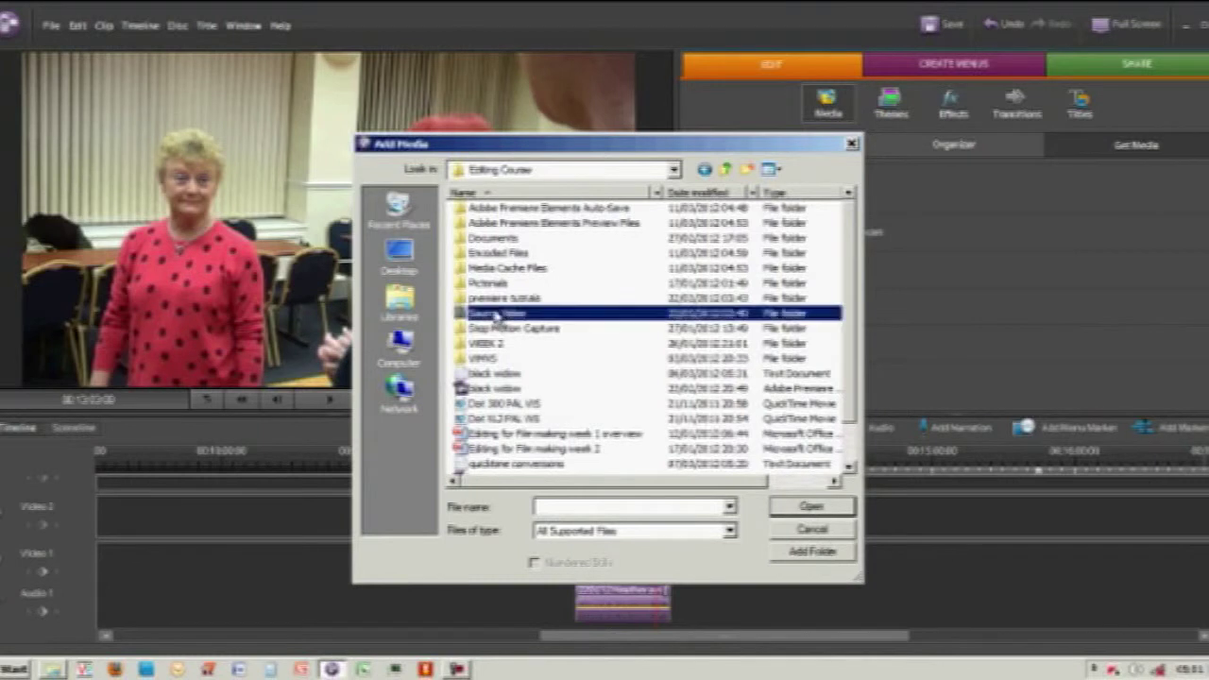
{"action": "double_click", "coordinate": [592, 252]}
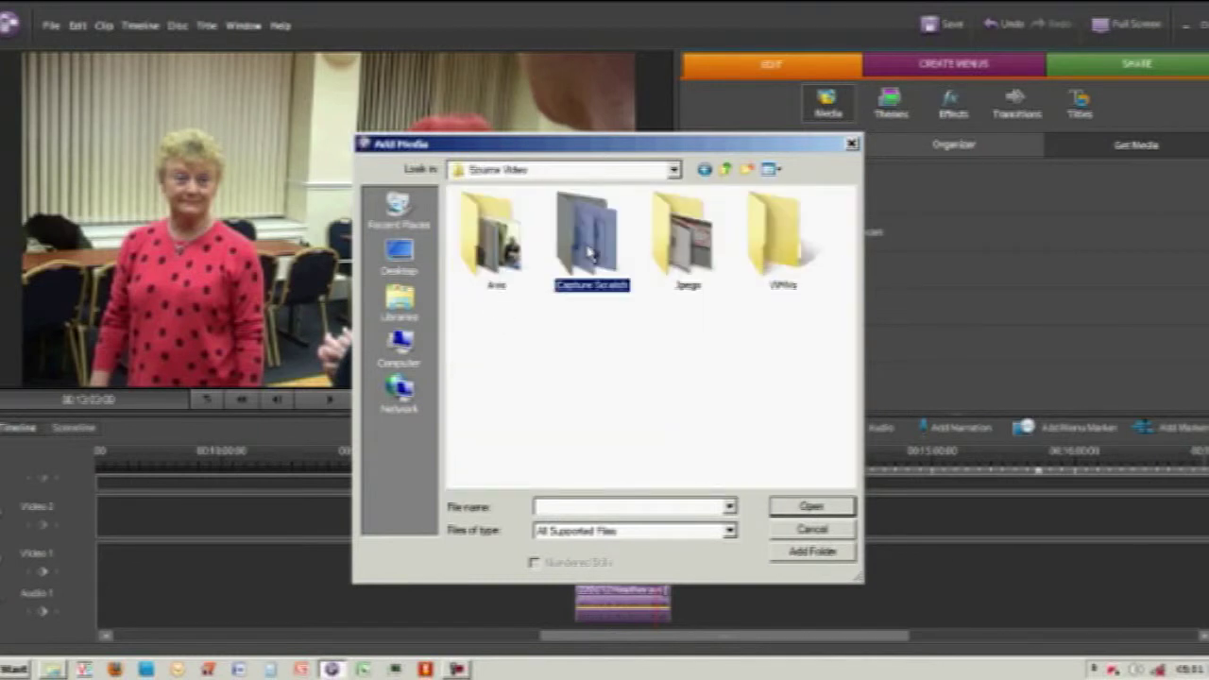
{"action": "left_click", "coordinate": [478, 285]}
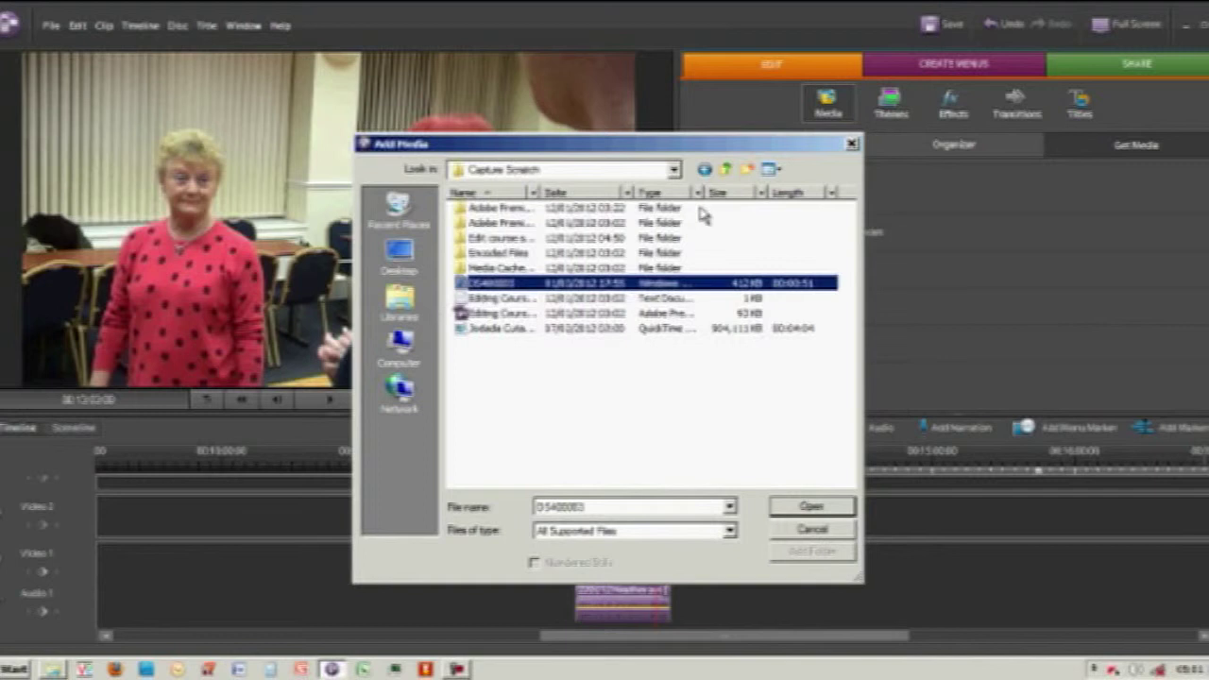
{"action": "left_click_drag", "start_coordinate": [700, 191], "coordinate": [761, 191]}
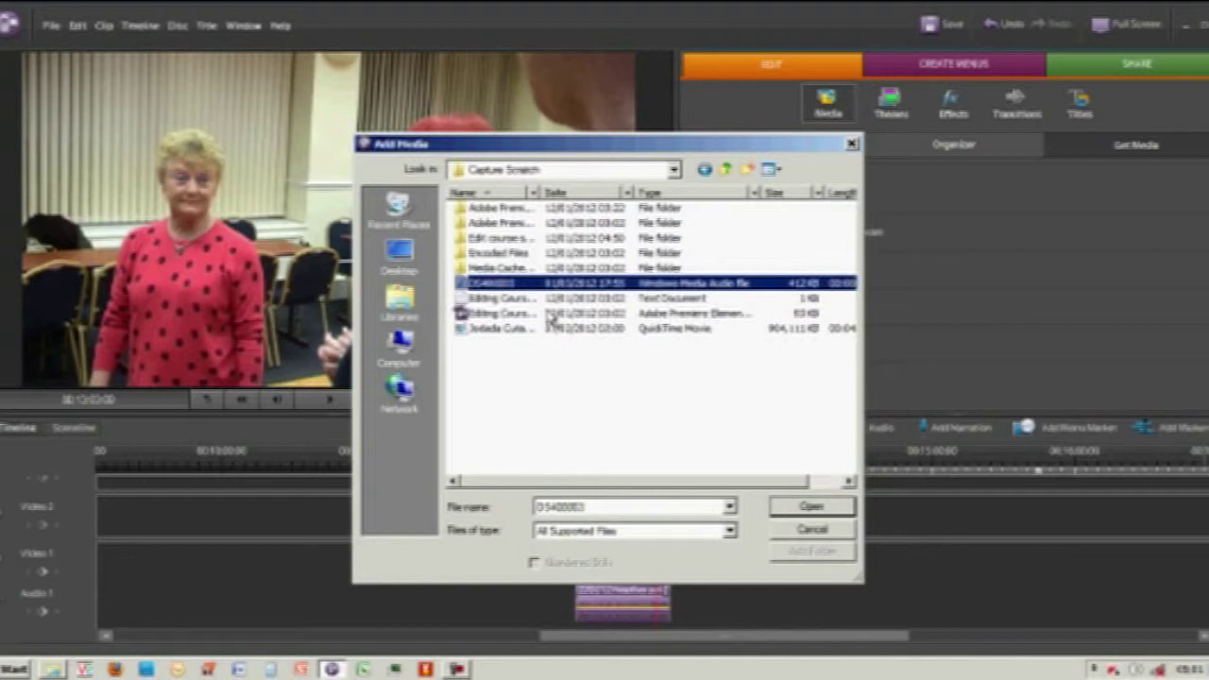
{"action": "left_click", "coordinate": [811, 507]}
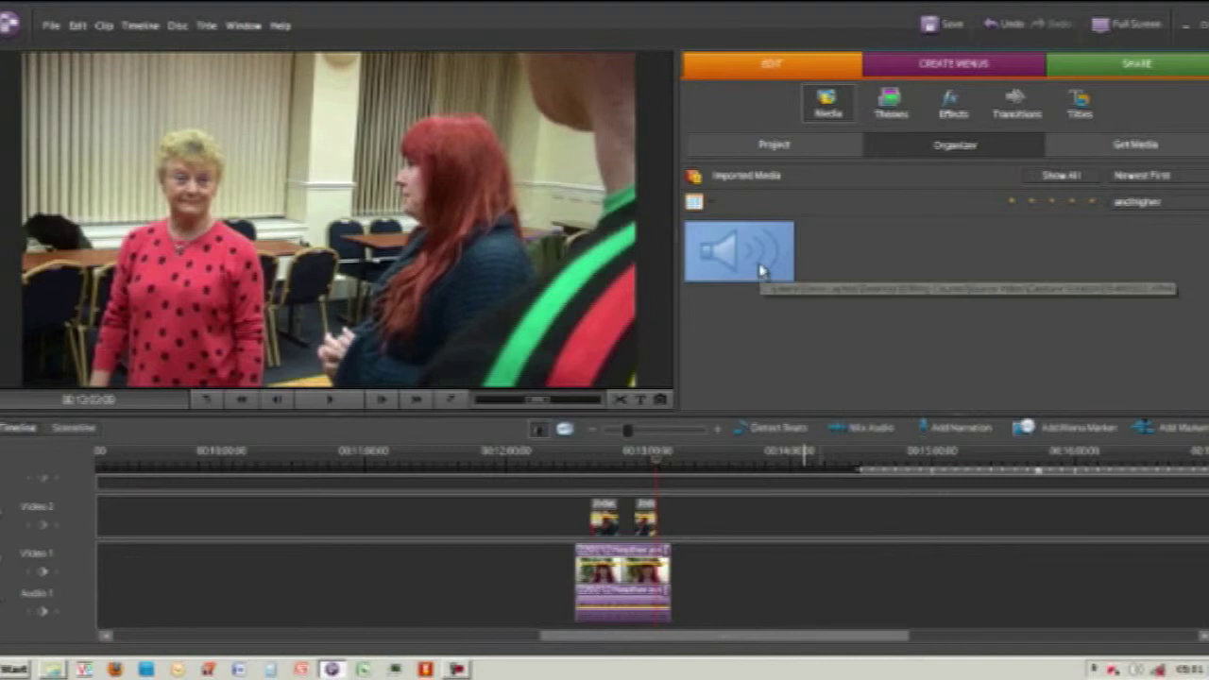
Show the Project media list and select DS400003.WMA, keeping its name unchanged.
{"action": "left_click", "coordinate": [766, 145]}
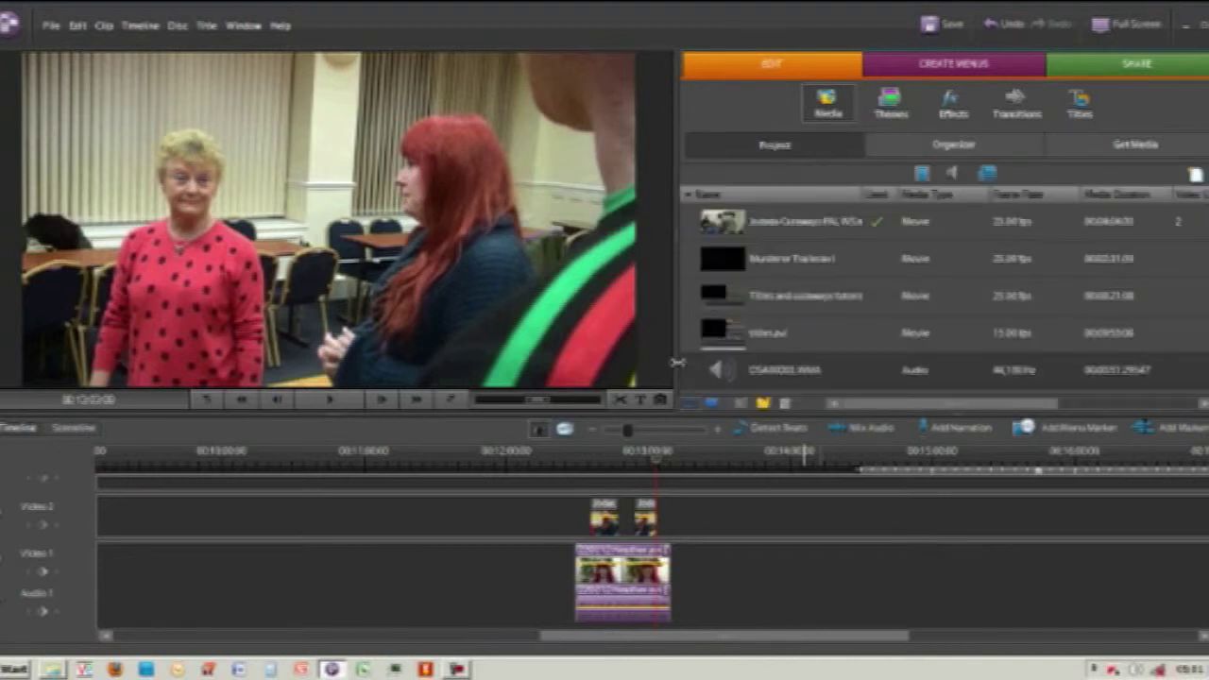
{"action": "left_click", "coordinate": [775, 372]}
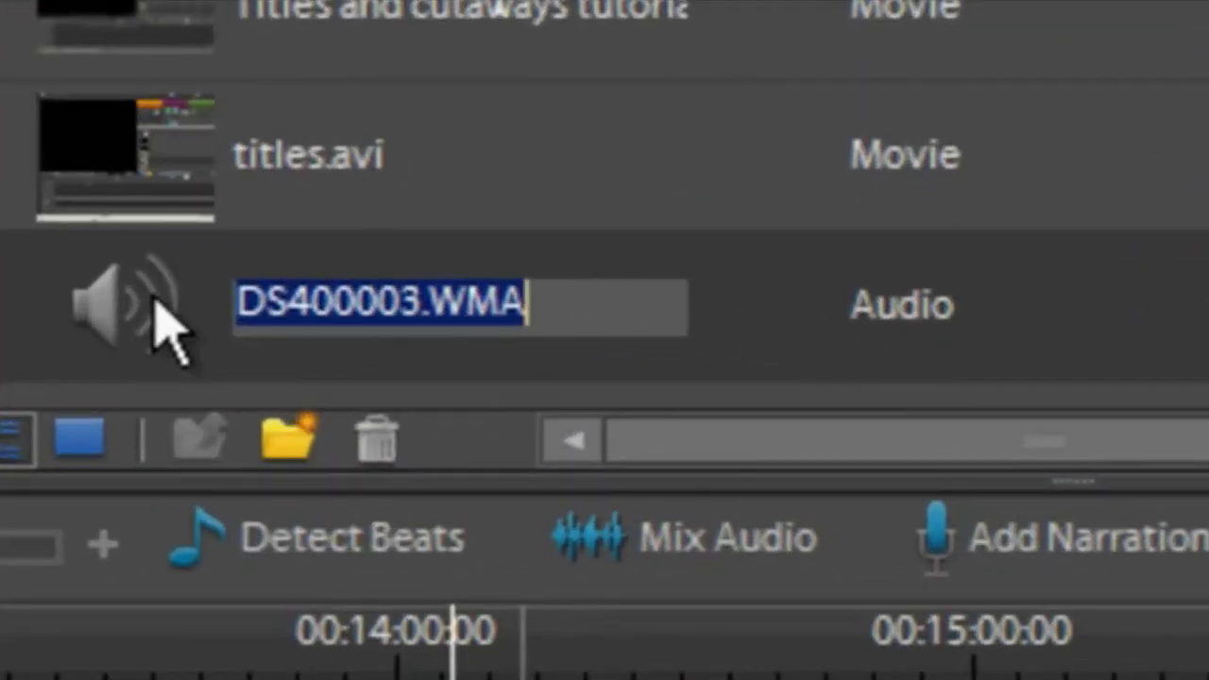
{"action": "key", "text": "Return"}
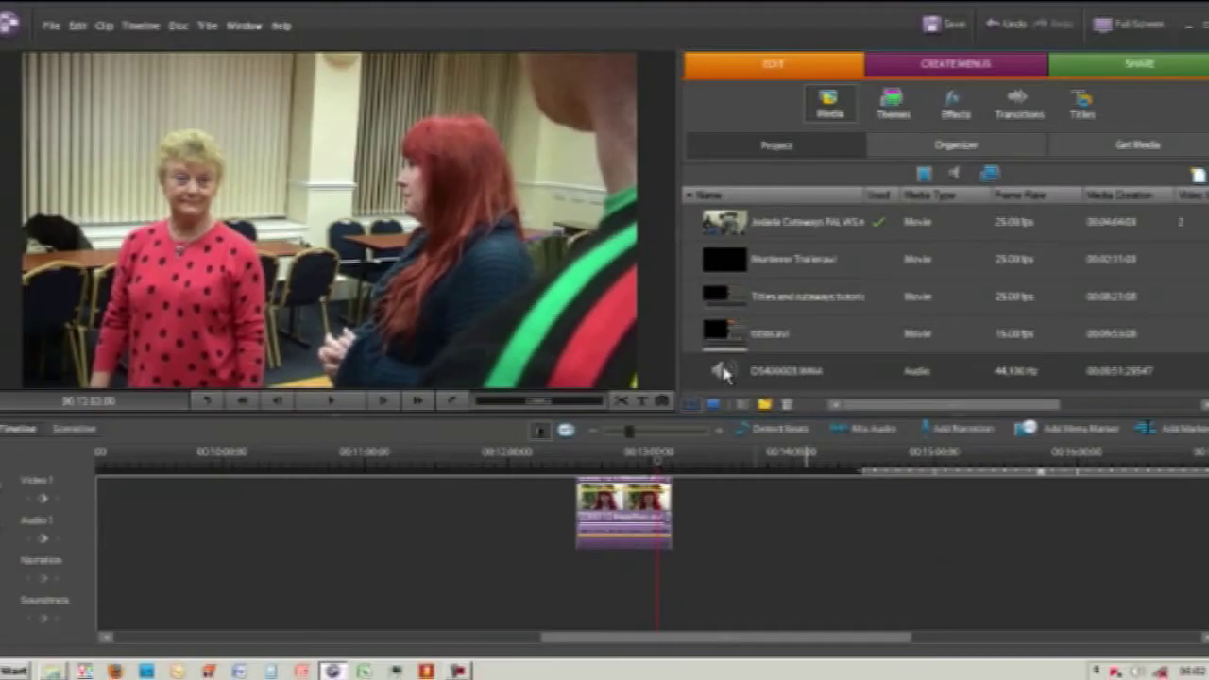
Put DS400003 on Narration and add Jodada Cutaways to Video 1 with its audio unlinked and deleted.
{"action": "left_click_drag", "start_coordinate": [727, 374], "coordinate": [644, 581]}
{"action": "left_click_drag", "start_coordinate": [723, 241], "coordinate": [802, 514]}
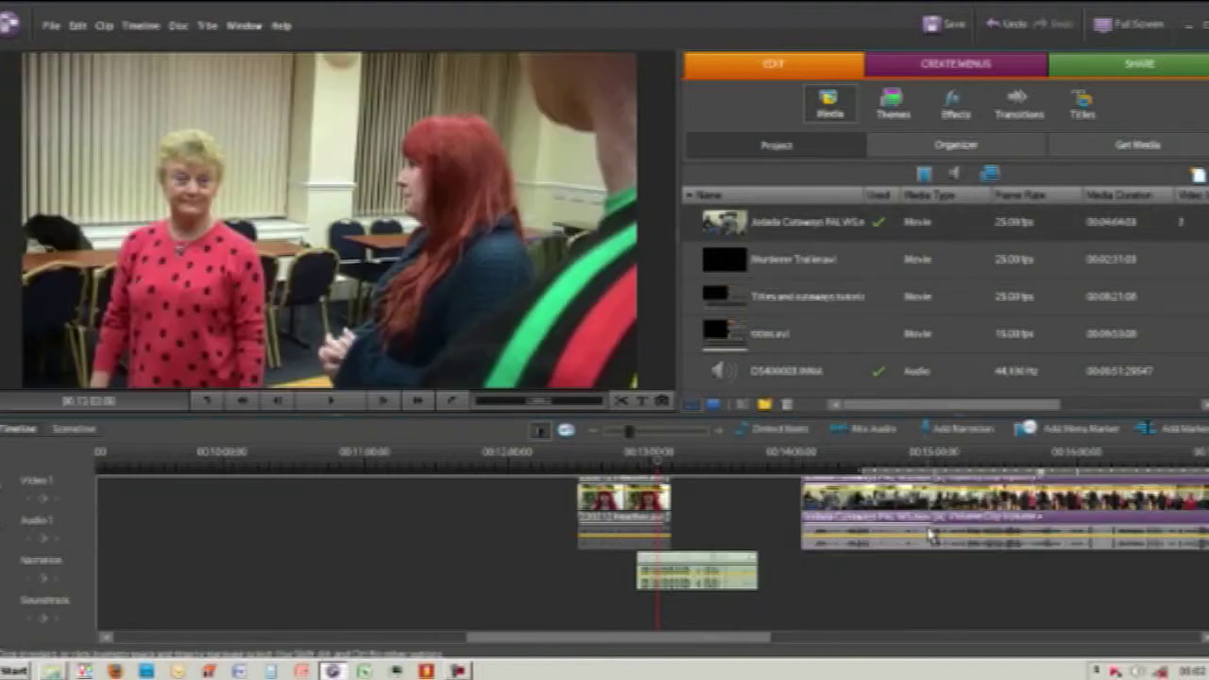
{"action": "right_click", "coordinate": [900, 533]}
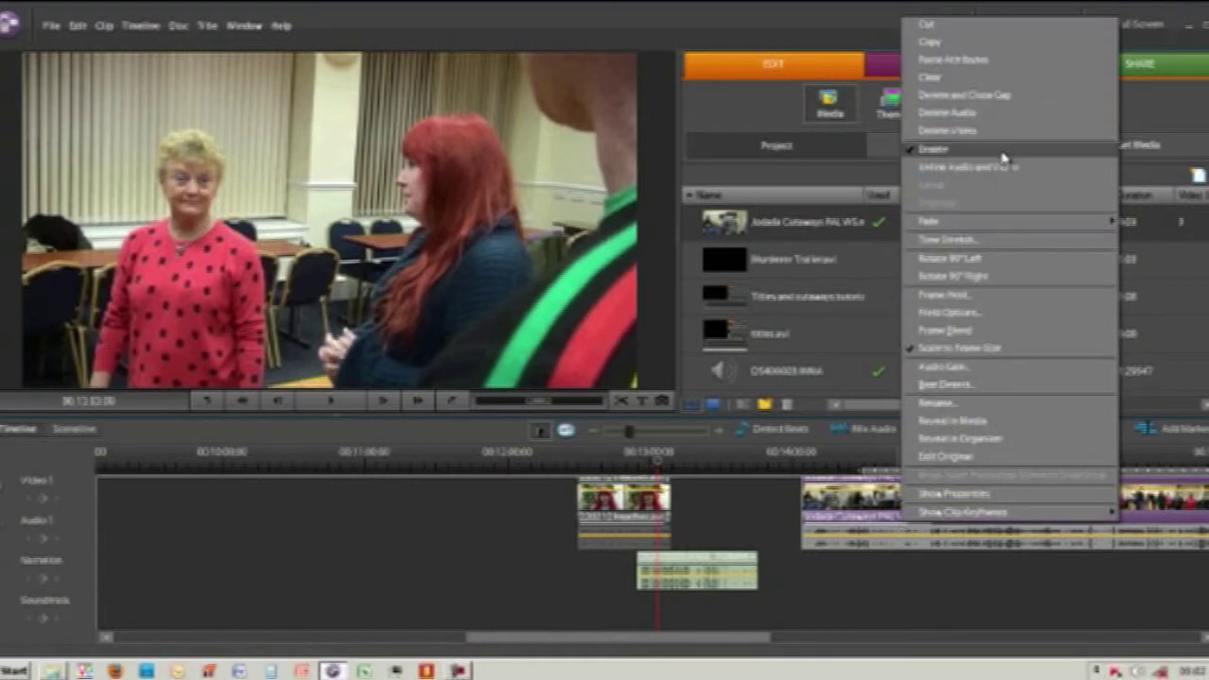
{"action": "left_click", "coordinate": [1003, 169]}
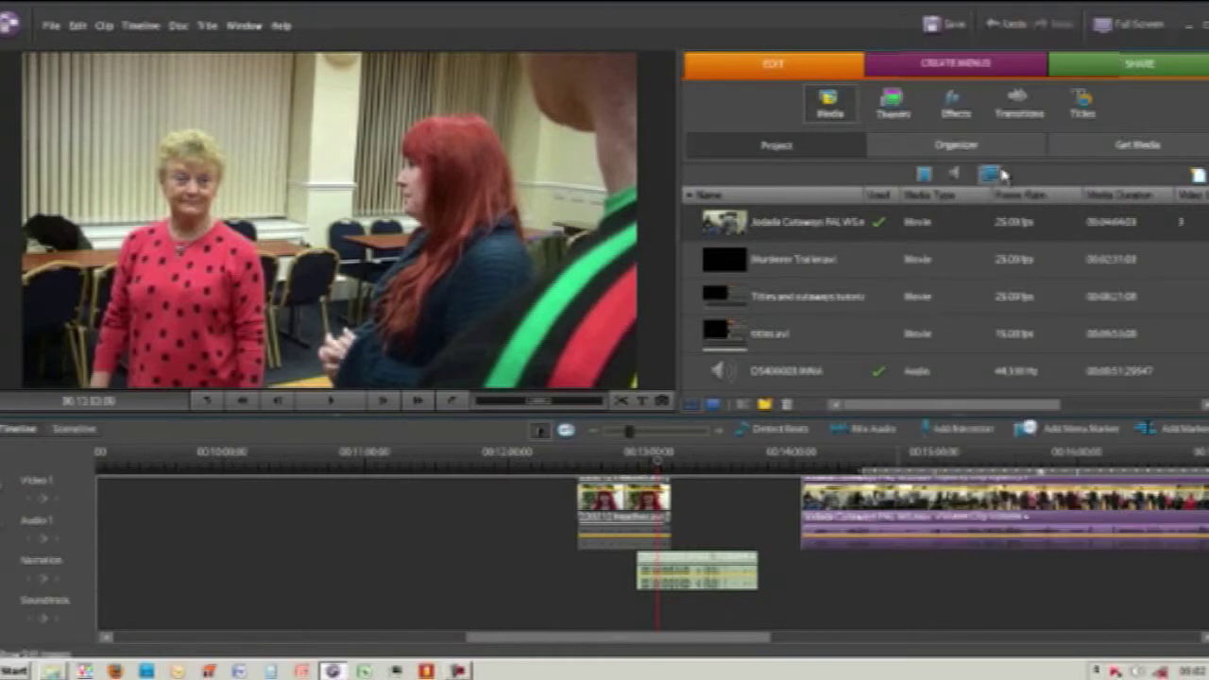
{"action": "left_click", "coordinate": [911, 591]}
{"action": "left_click", "coordinate": [901, 536]}
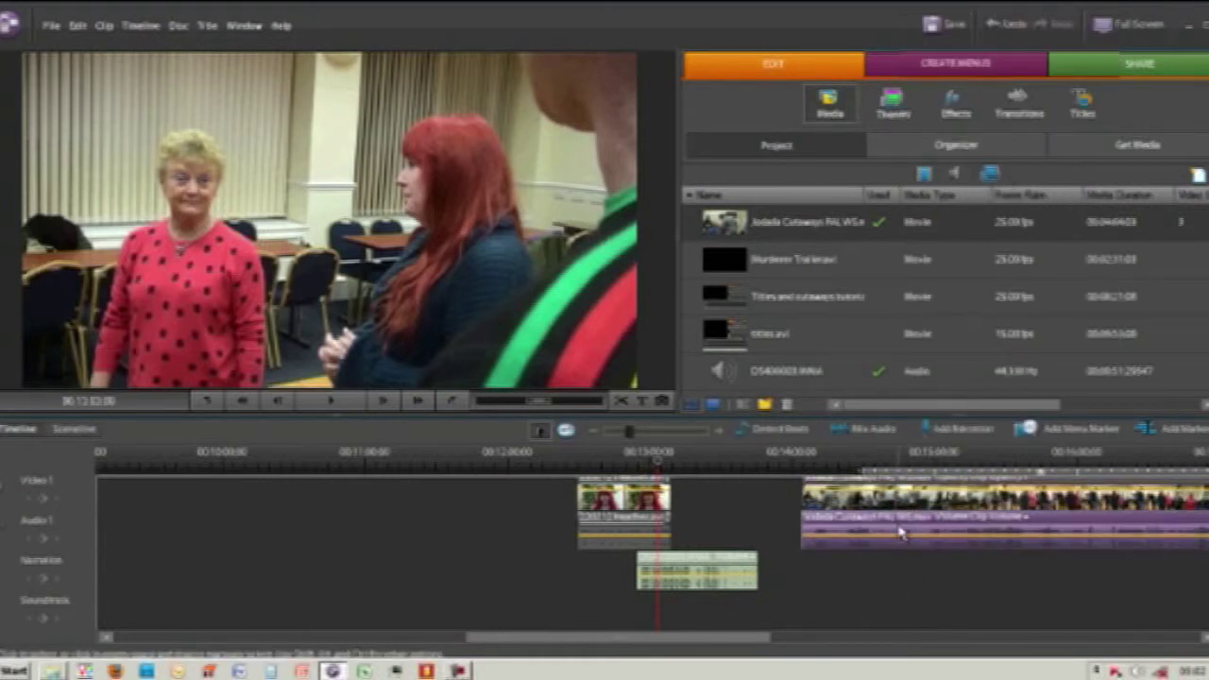
{"action": "key", "text": "Delete"}
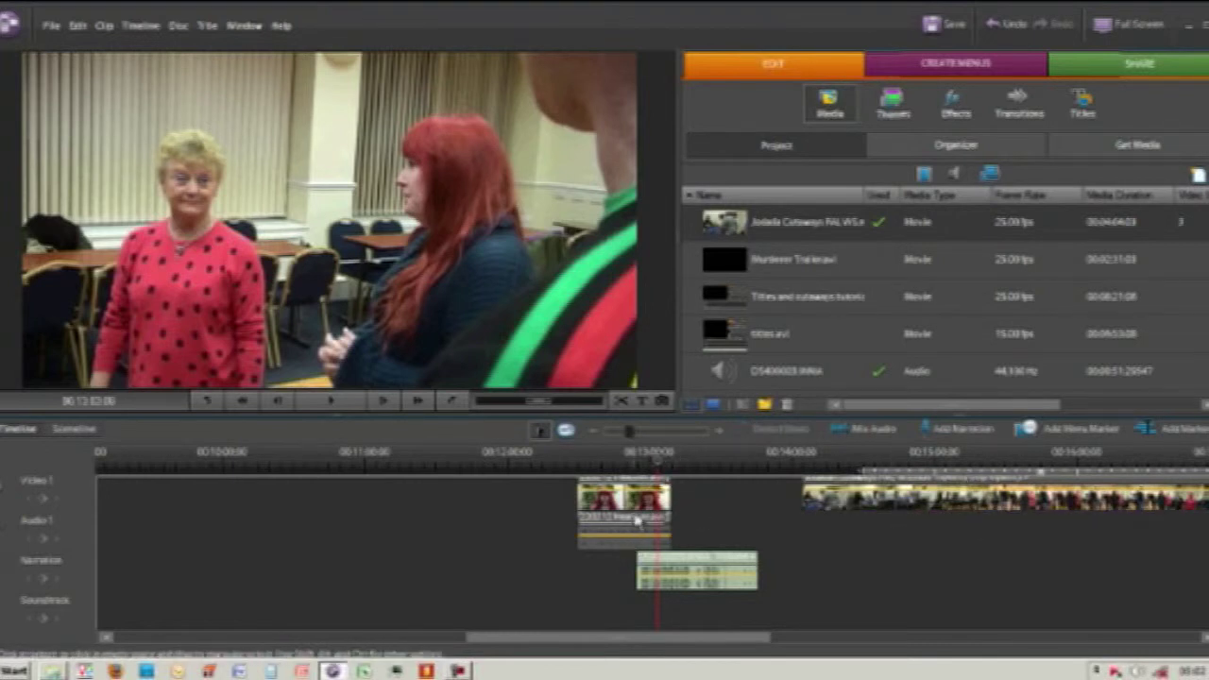
Shift the narration audio slightly later, then scrub into the cutaway footage and select that clip.
{"action": "left_click_drag", "start_coordinate": [699, 573], "coordinate": [742, 573]}
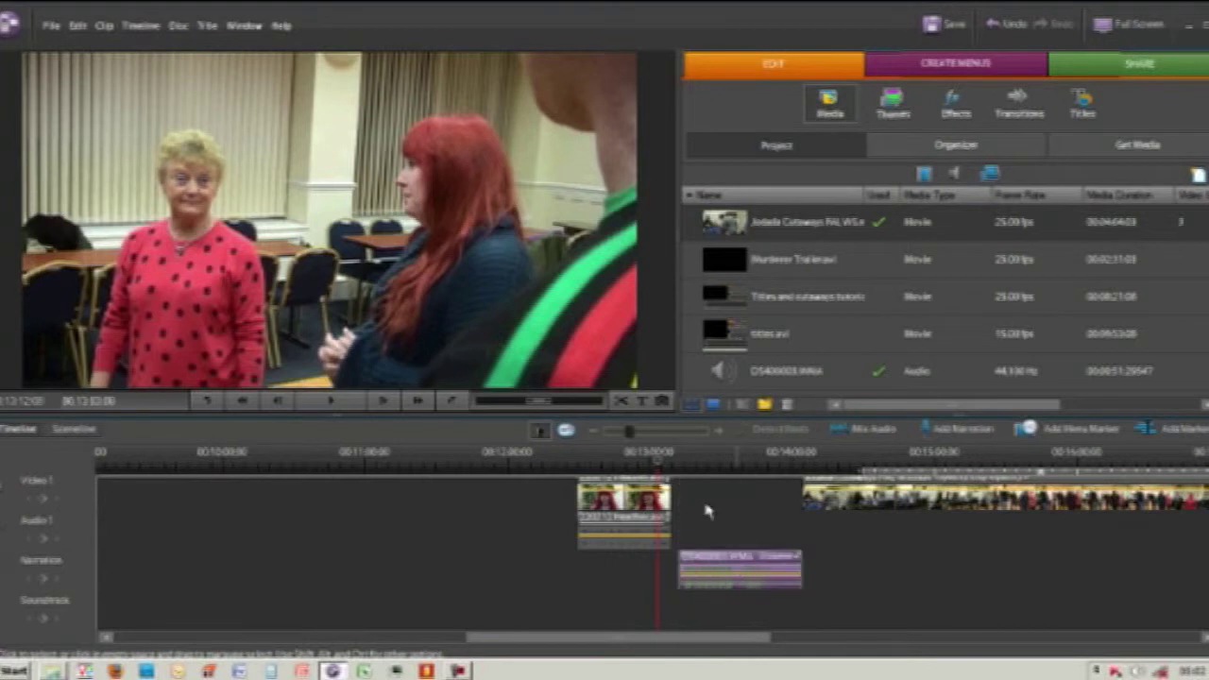
{"action": "left_click", "coordinate": [686, 457]}
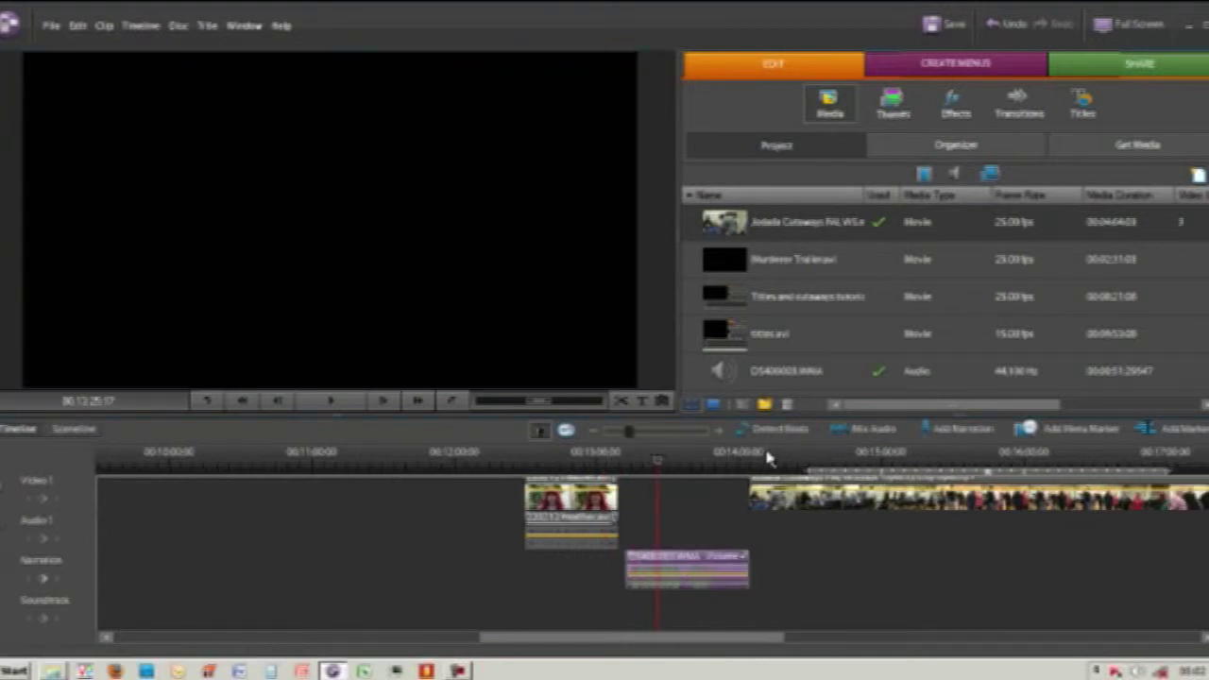
{"action": "left_click_drag", "start_coordinate": [774, 463], "coordinate": [940, 482]}
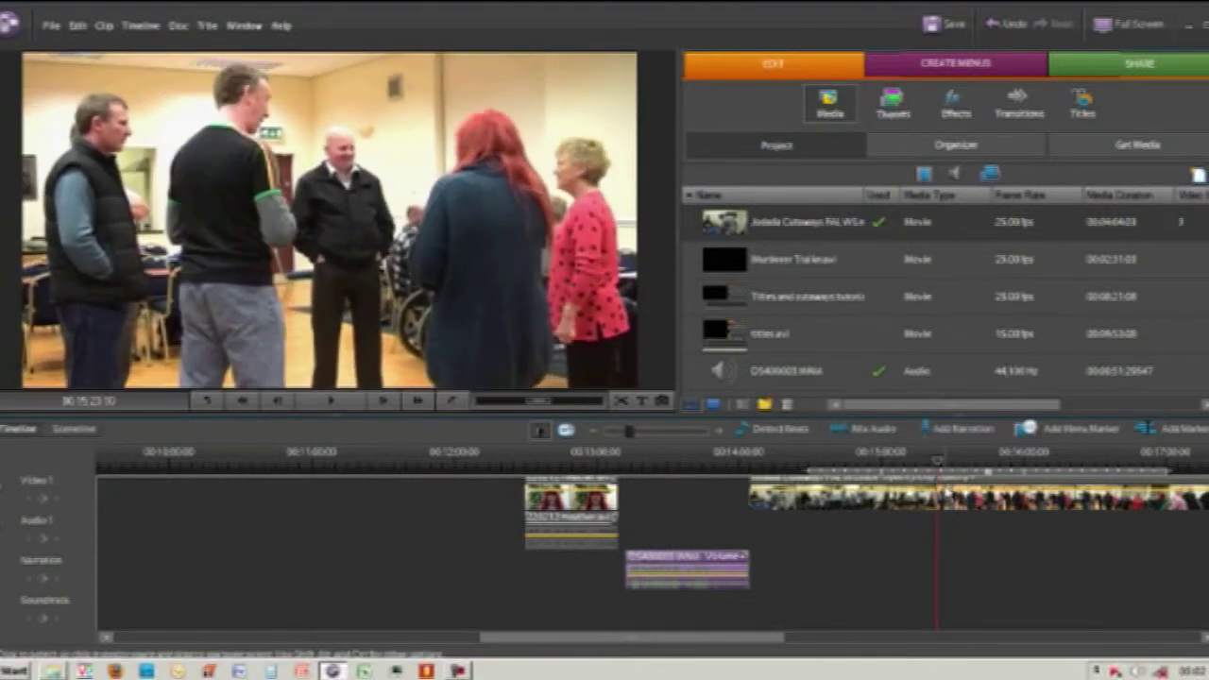
{"action": "left_click", "coordinate": [941, 486]}
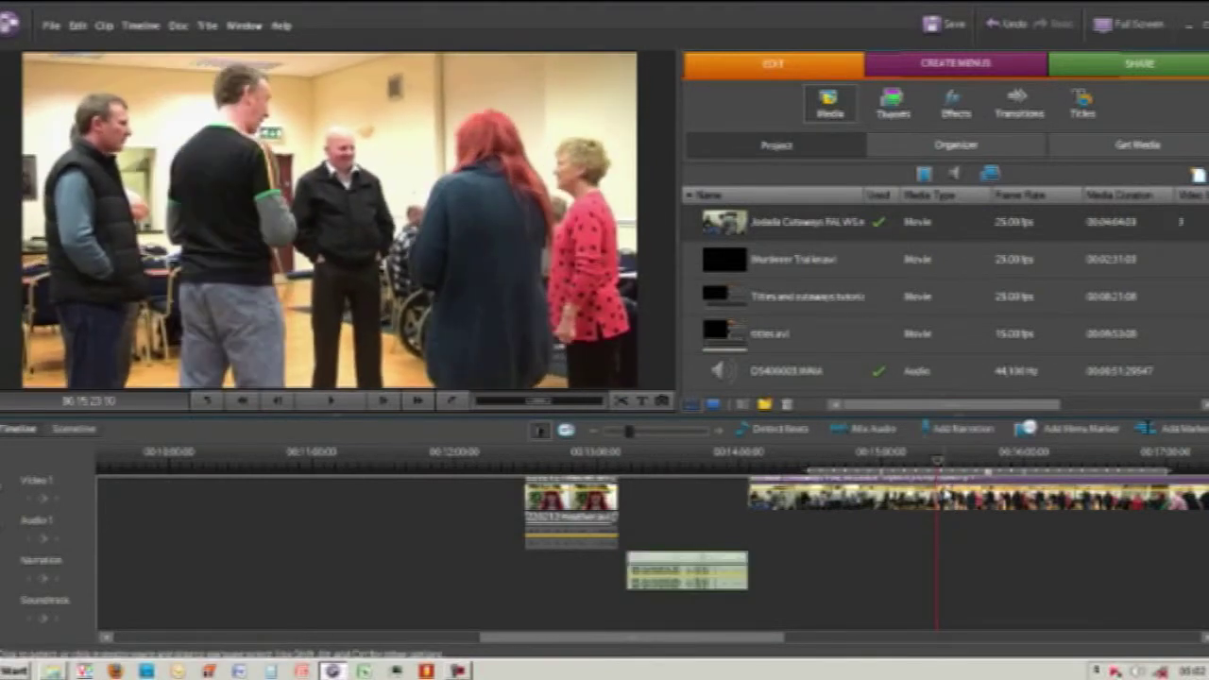
Split the Jodada Cutaways clip at two playhead points and delete the unwanted section.
{"action": "left_click", "coordinate": [147, 30]}
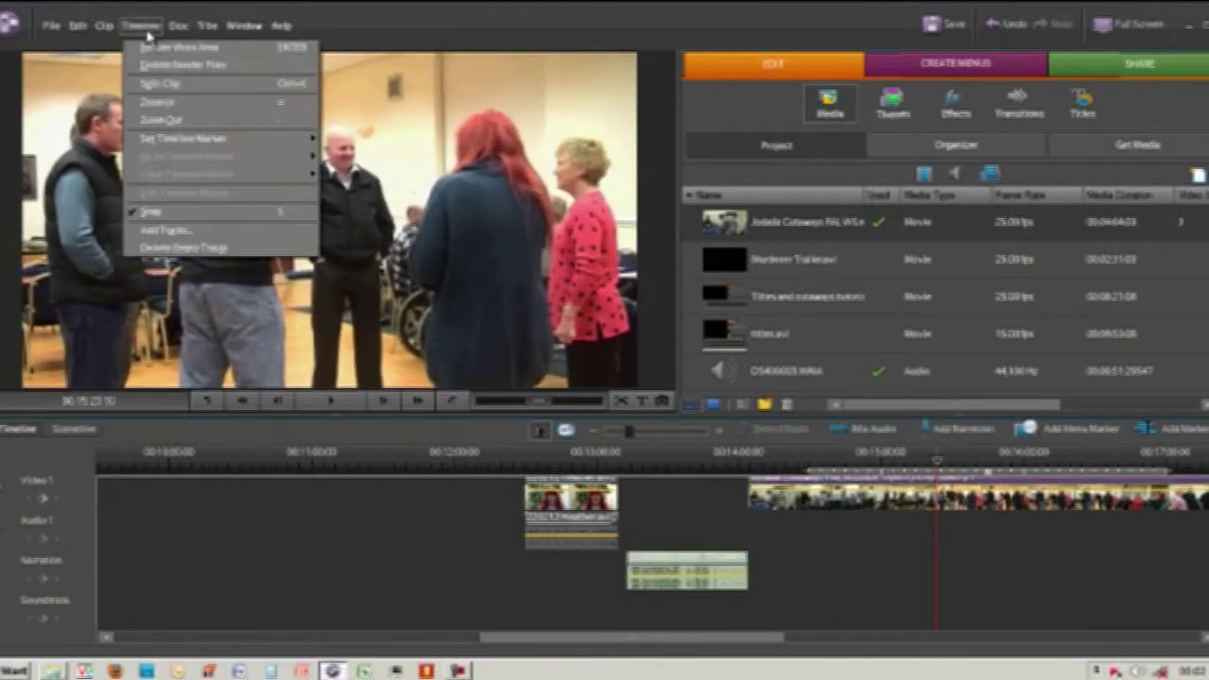
{"action": "left_click", "coordinate": [163, 85]}
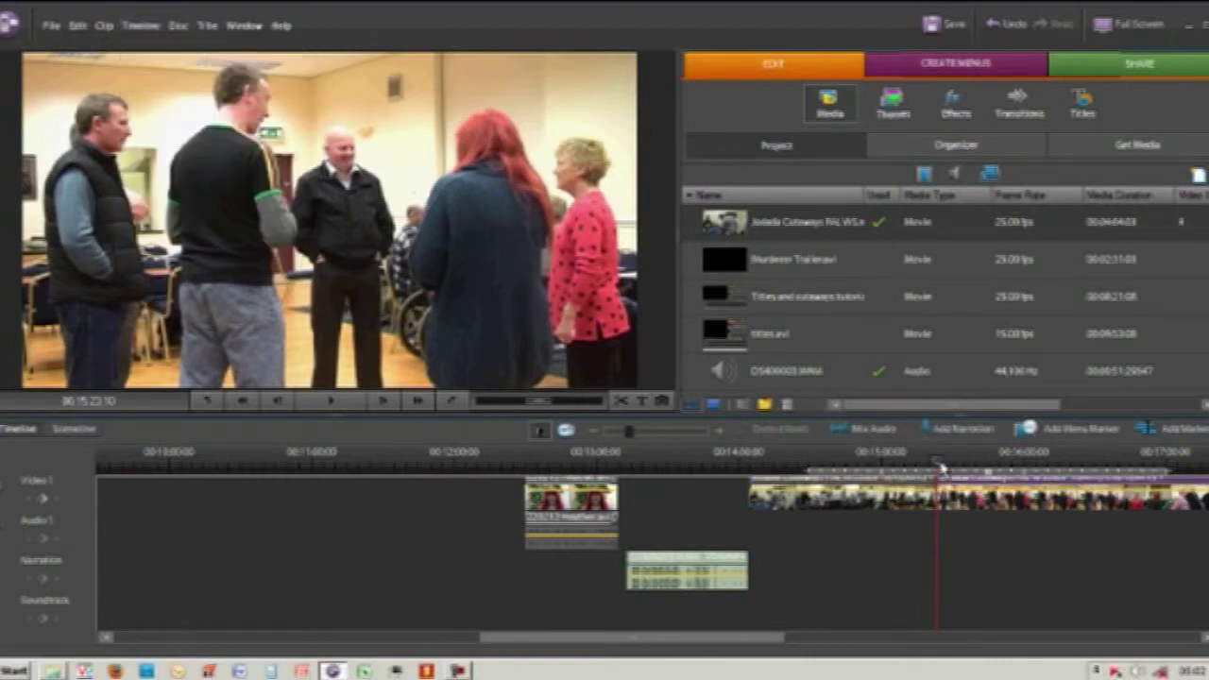
{"action": "left_click", "coordinate": [982, 465]}
{"action": "left_click_drag", "start_coordinate": [984, 469], "coordinate": [1004, 478]}
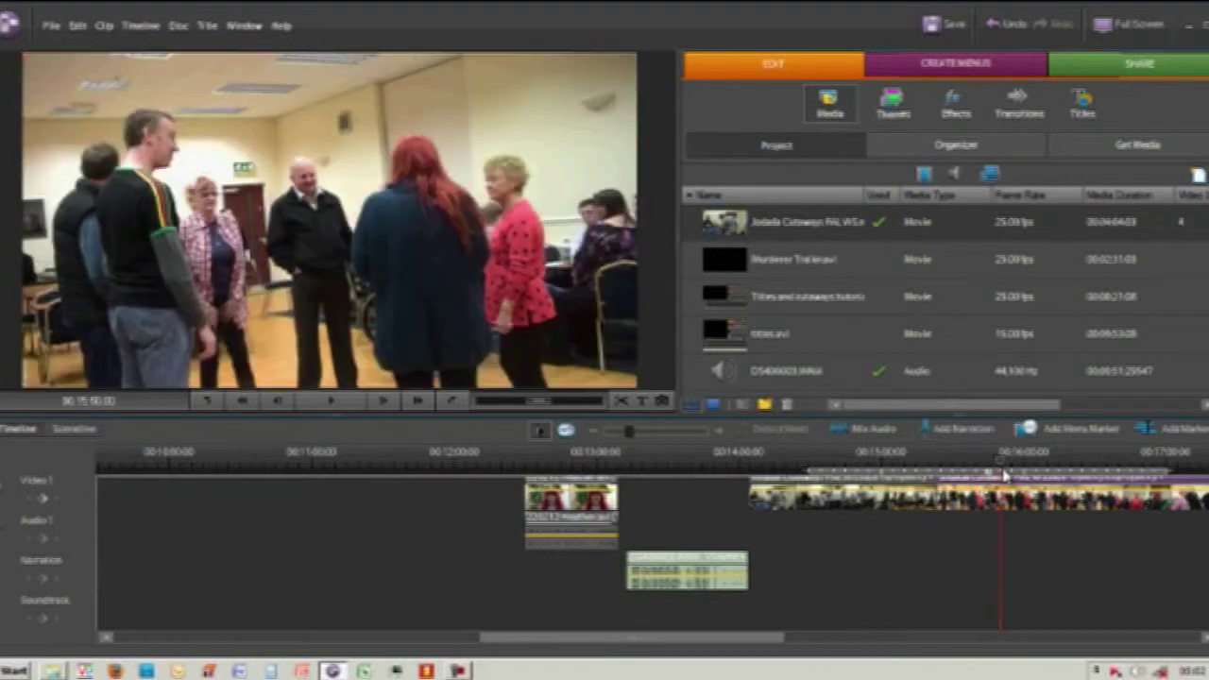
{"action": "left_click", "coordinate": [144, 26]}
{"action": "left_click", "coordinate": [161, 85]}
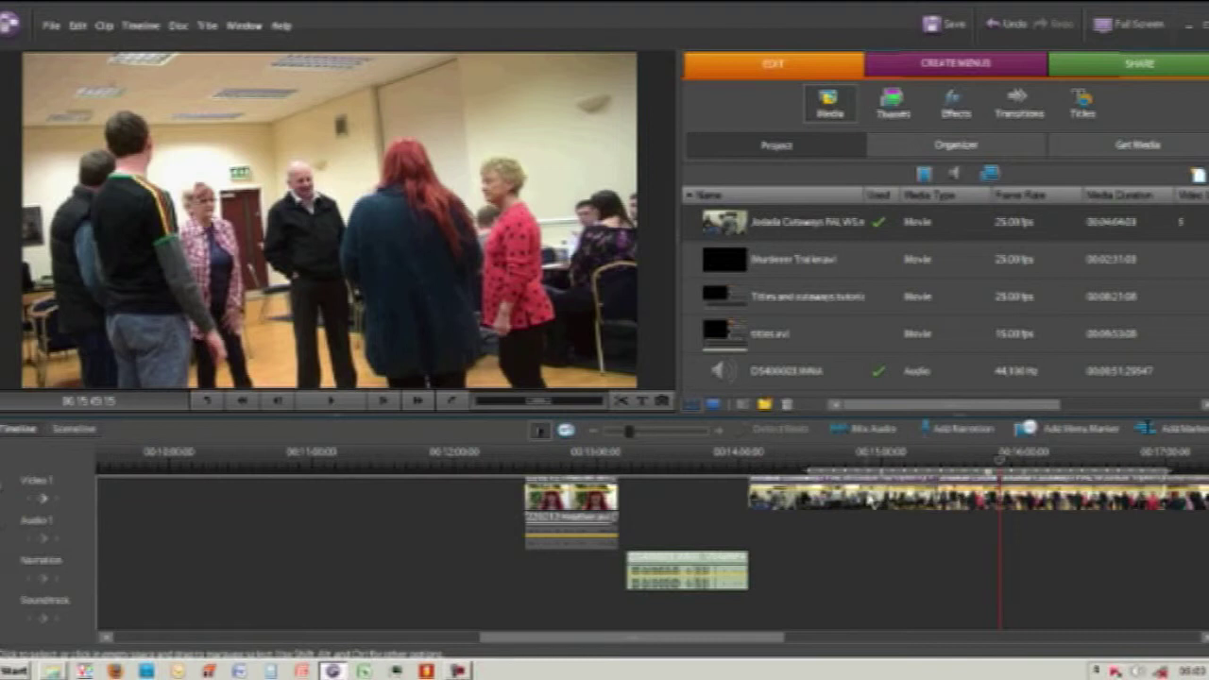
{"action": "key", "text": "Delete"}
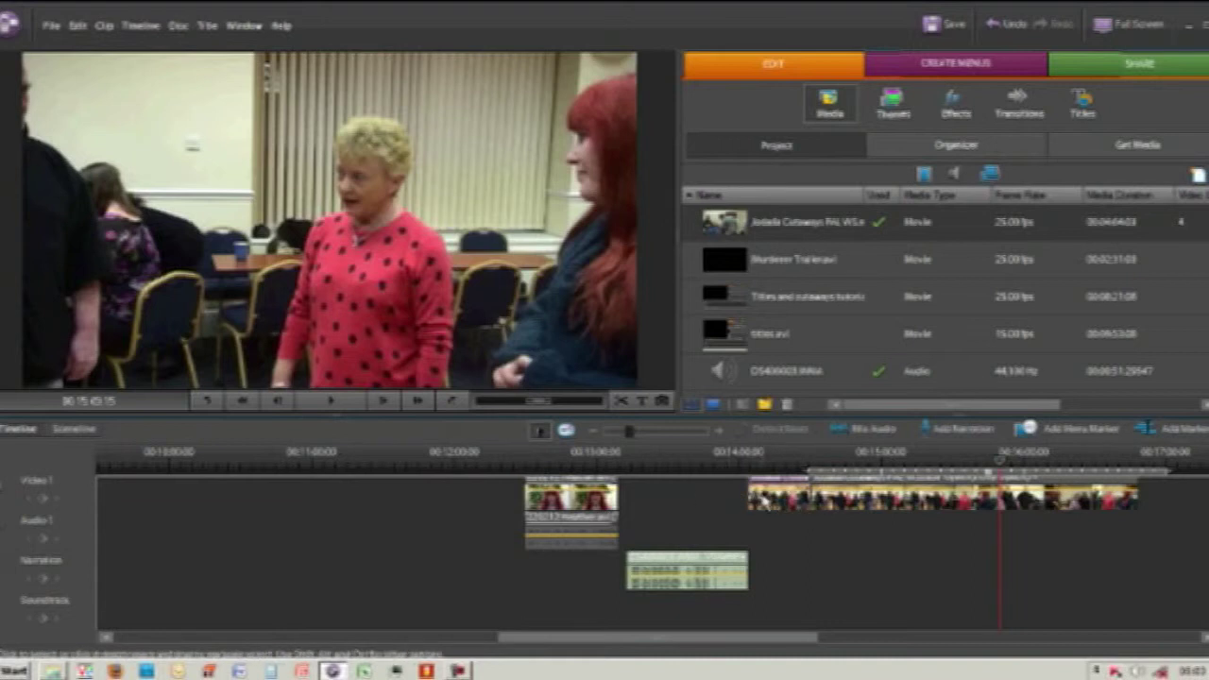
Move the short cutaway piece after the first Video 1 clip and slide the narration slightly earlier.
{"action": "left_click_drag", "start_coordinate": [774, 496], "coordinate": [646, 491]}
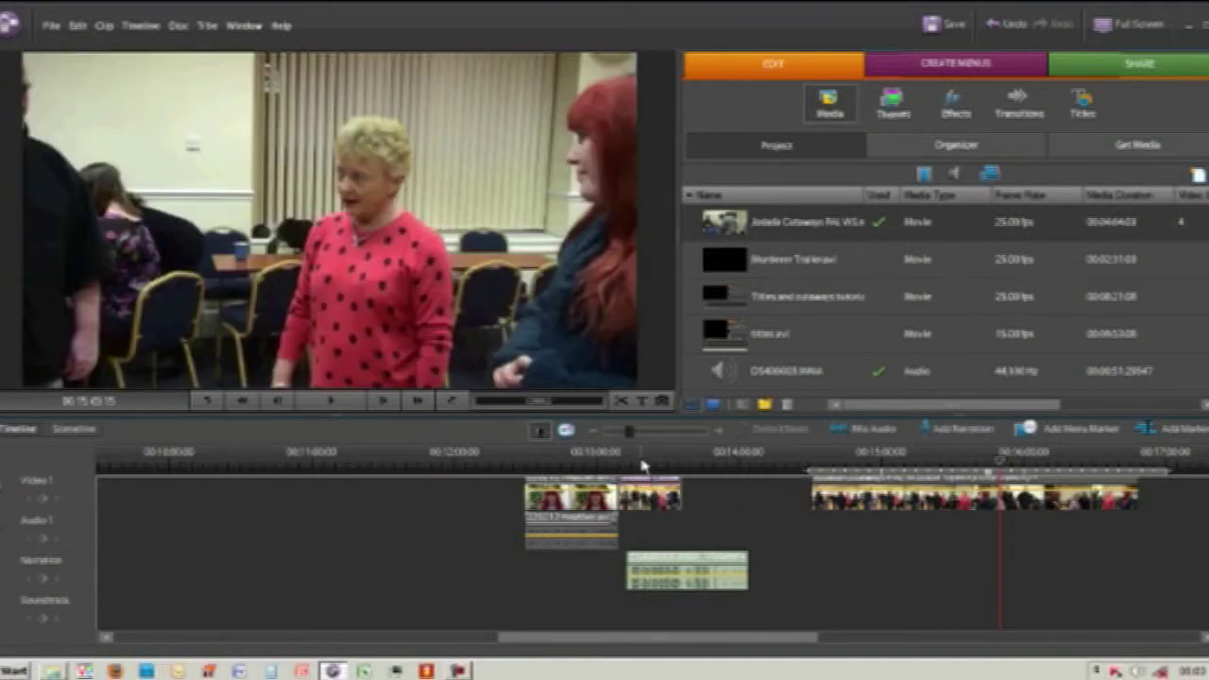
{"action": "left_click", "coordinate": [639, 464]}
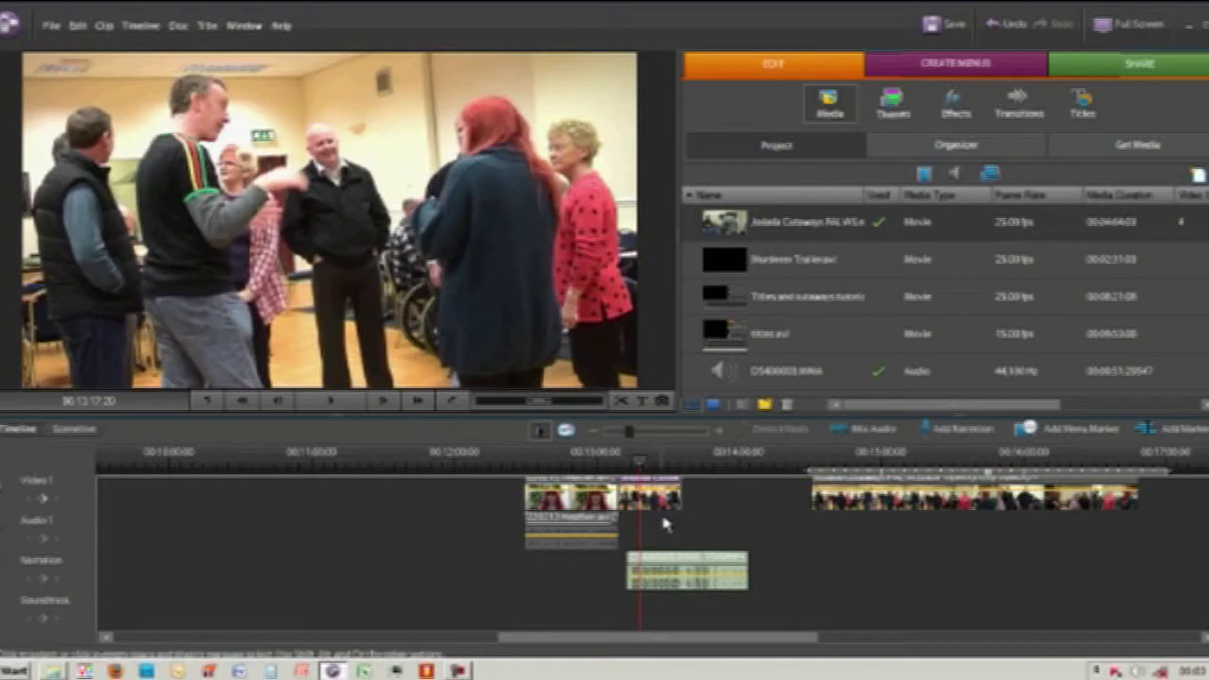
{"action": "left_click_drag", "start_coordinate": [667, 570], "coordinate": [659, 569]}
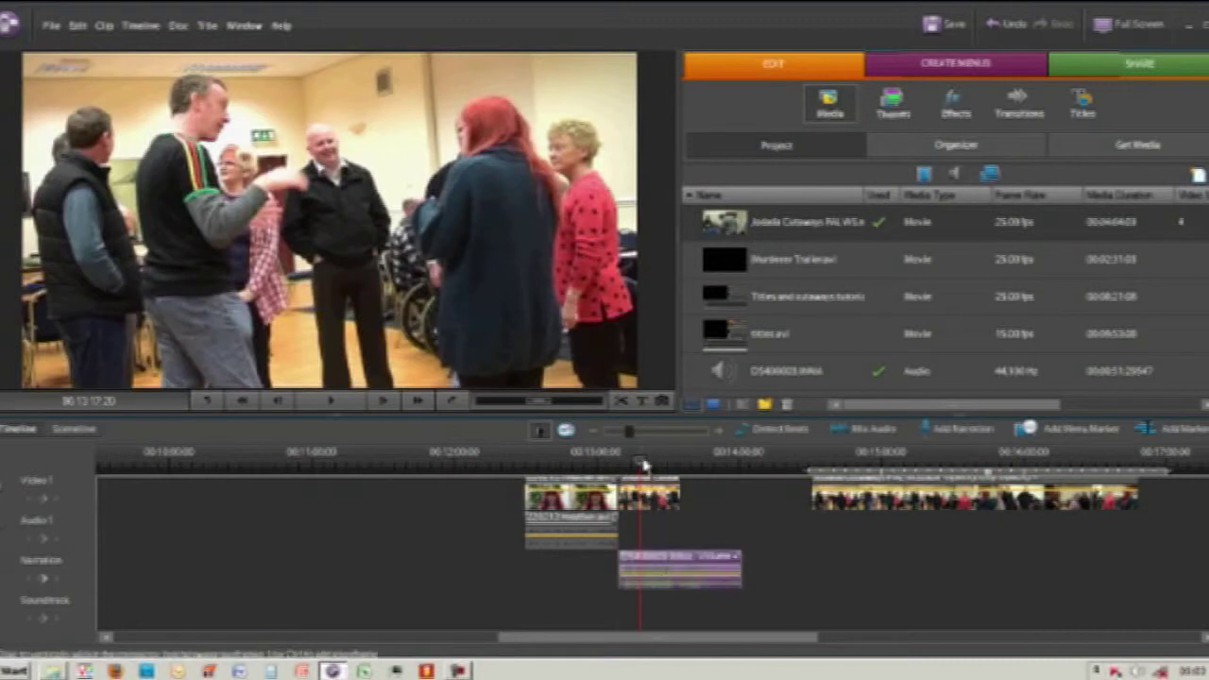
Scrub across the narration's start and play back the edit from there.
{"action": "left_click_drag", "start_coordinate": [641, 469], "coordinate": [624, 475]}
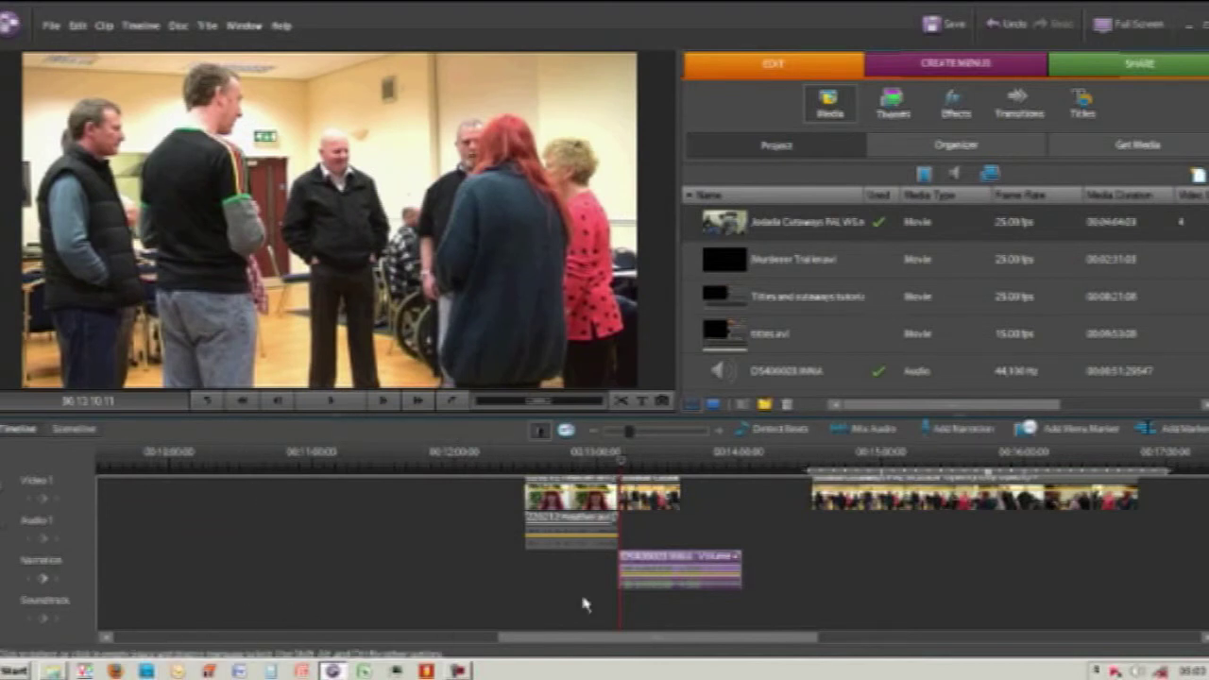
{"action": "mouse_move", "coordinate": [623, 463]}
{"action": "left_mouse_down"}
{"action": "mouse_move", "coordinate": [651, 463]}
{"action": "mouse_move", "coordinate": [628, 469]}
{"action": "left_mouse_up"}
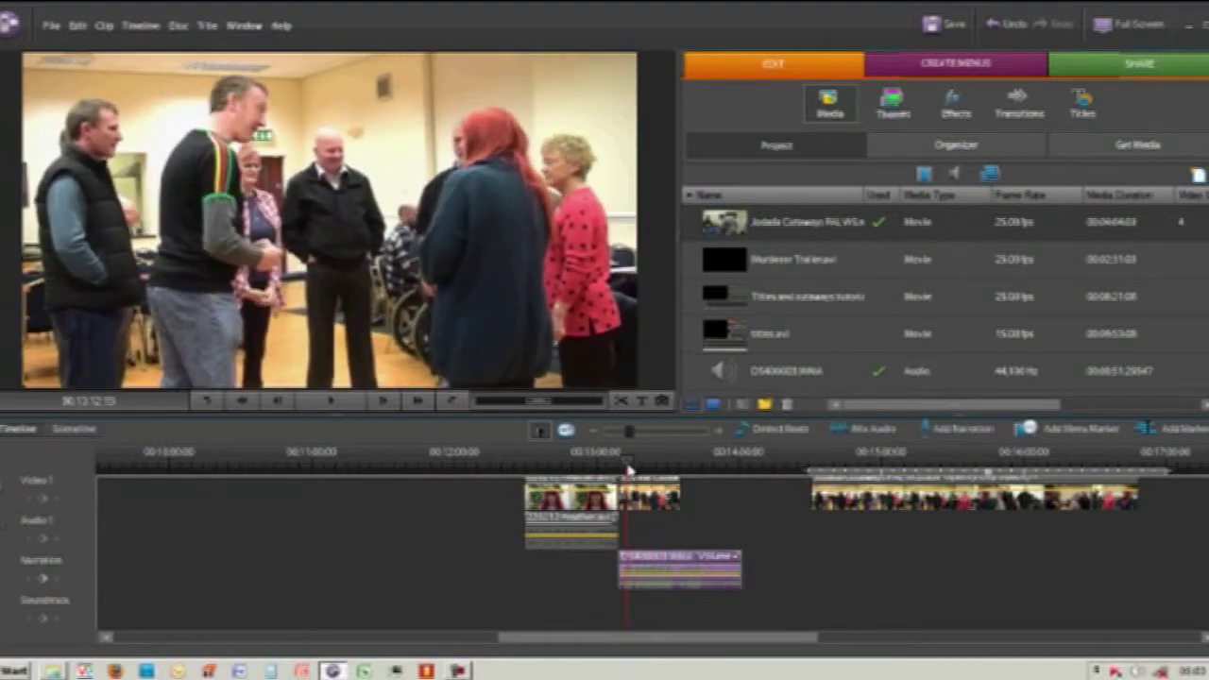
{"action": "left_click", "coordinate": [321, 407]}
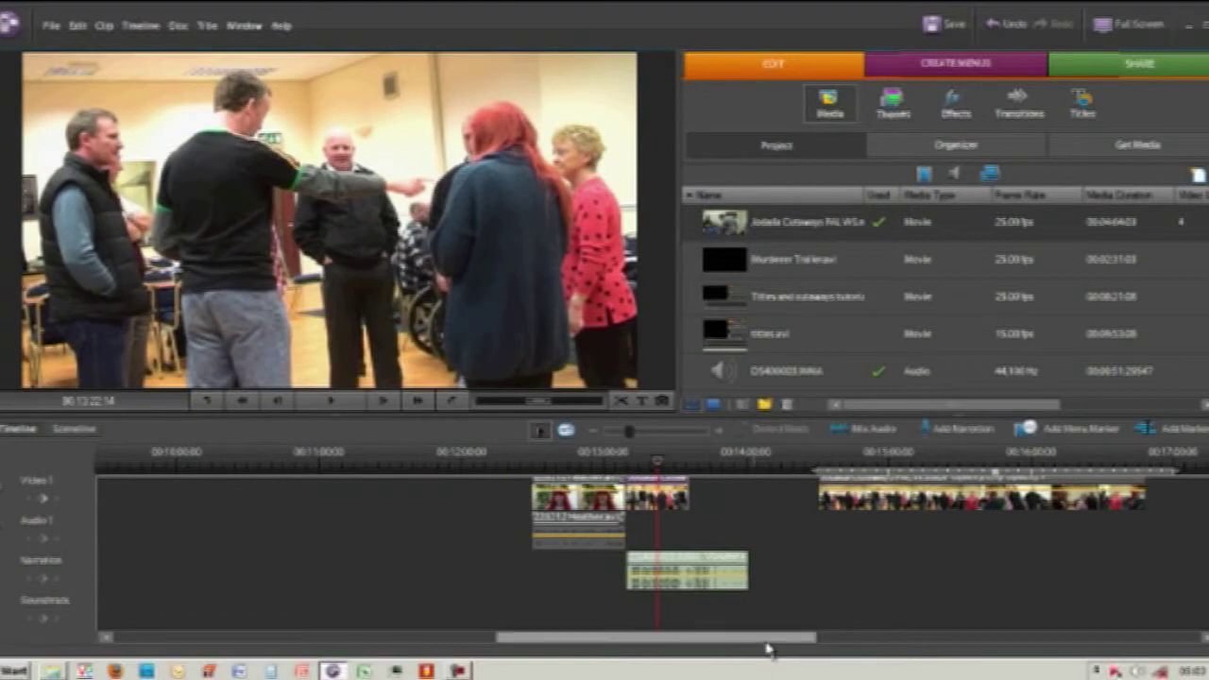
Trim the narration clip to 00:00:07:17 and slide the group clip left against the cutaway.
{"action": "left_click_drag", "start_coordinate": [753, 565], "coordinate": [689, 568]}
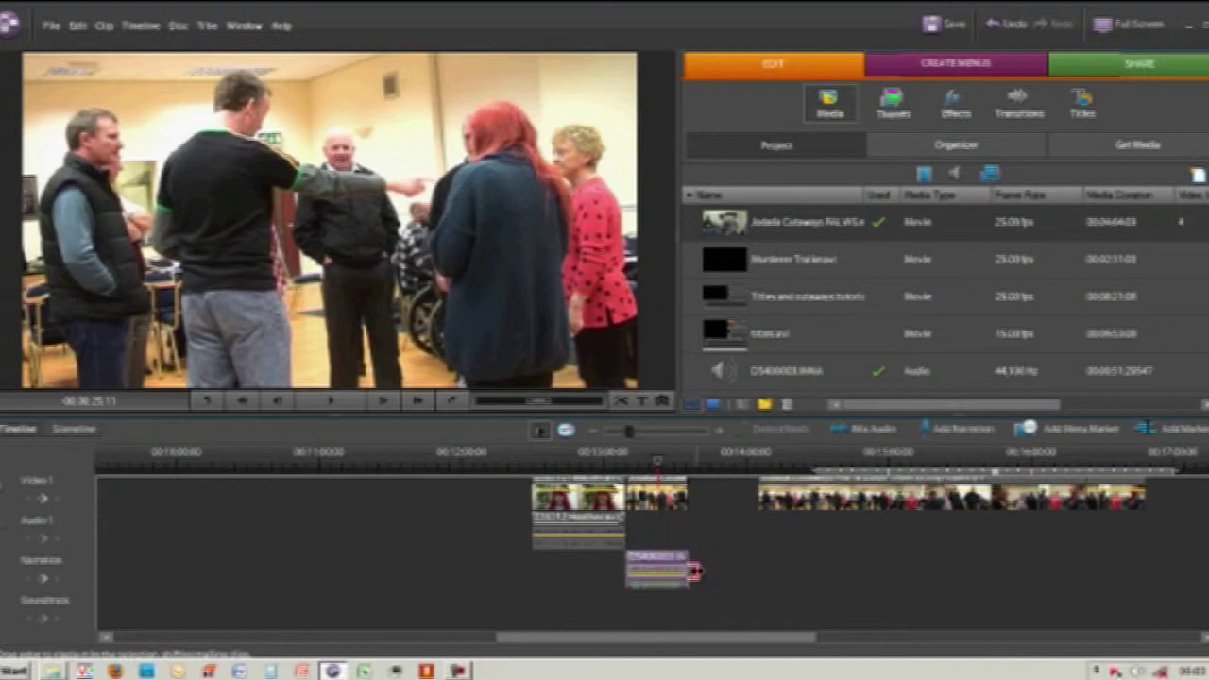
{"action": "left_click", "coordinate": [686, 463]}
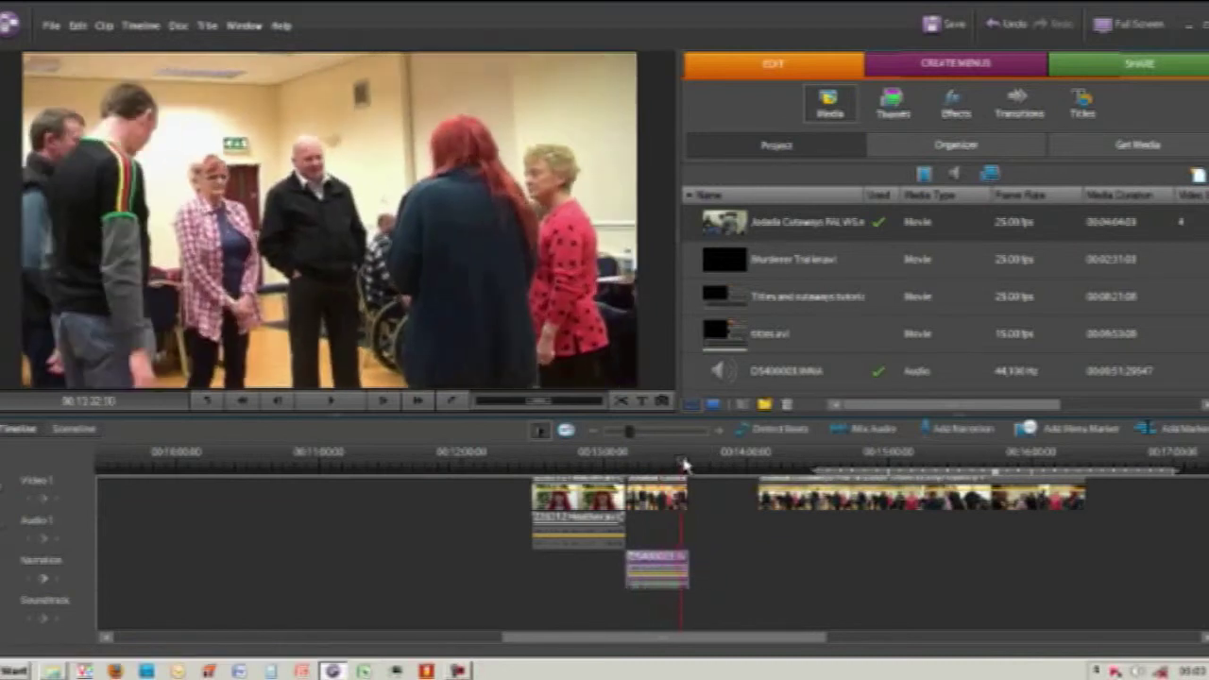
{"action": "left_click_drag", "start_coordinate": [794, 502], "coordinate": [725, 502]}
{"action": "left_click_drag", "start_coordinate": [688, 461], "coordinate": [767, 467]}
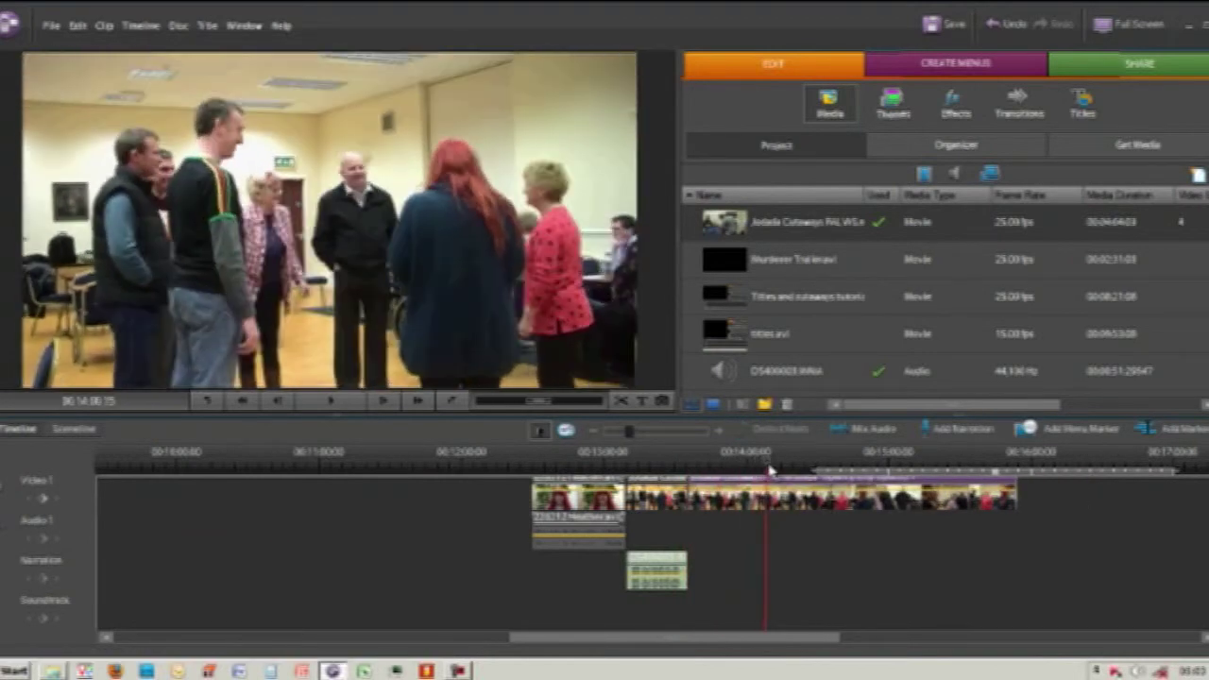
Trim the end of the group clip much shorter.
{"action": "left_click", "coordinate": [1014, 486]}
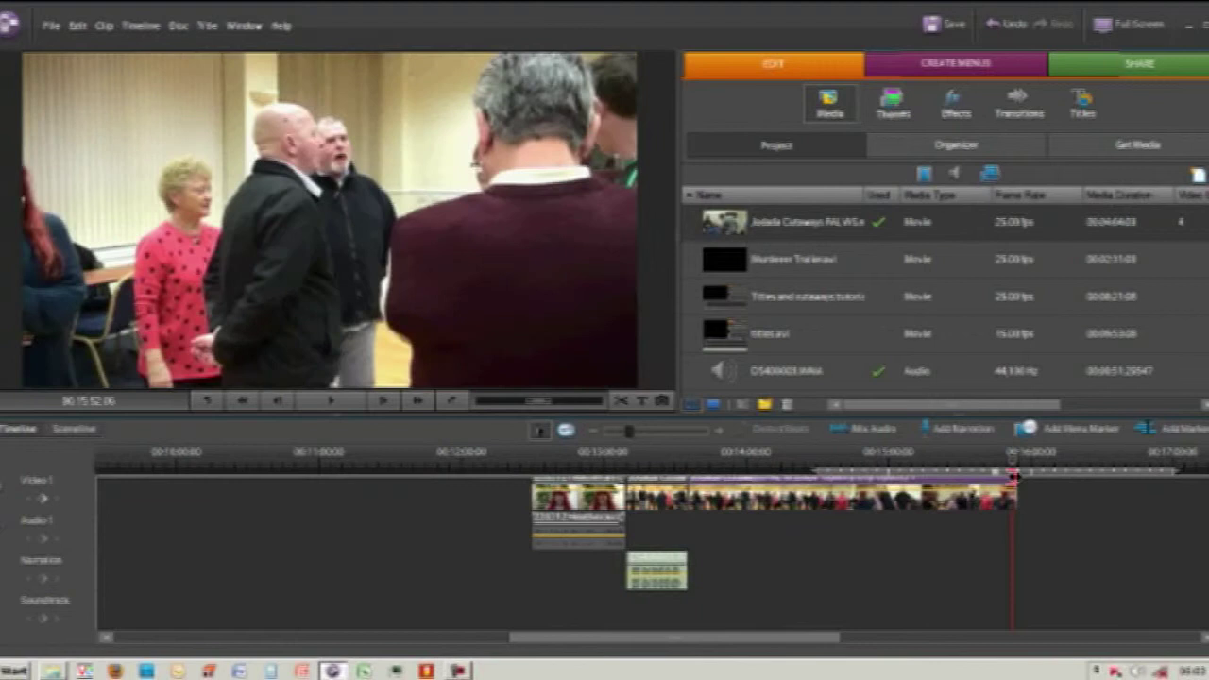
{"action": "left_click_drag", "start_coordinate": [1013, 487], "coordinate": [805, 510]}
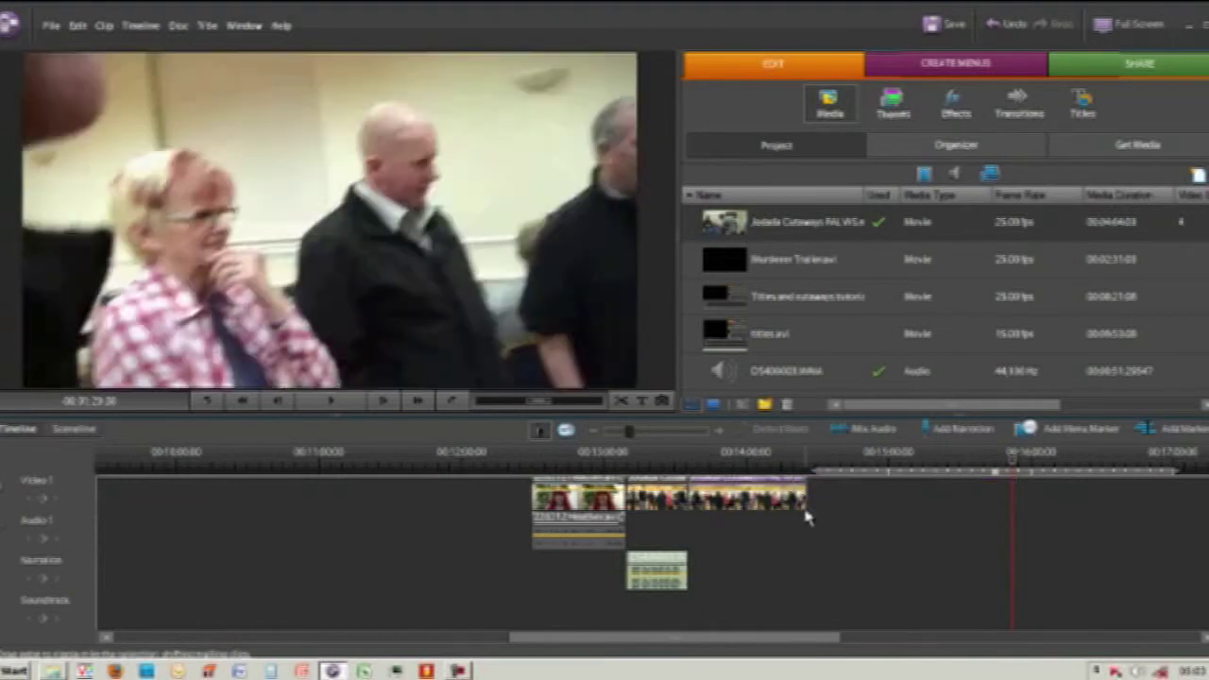
{"action": "left_click", "coordinate": [735, 463]}
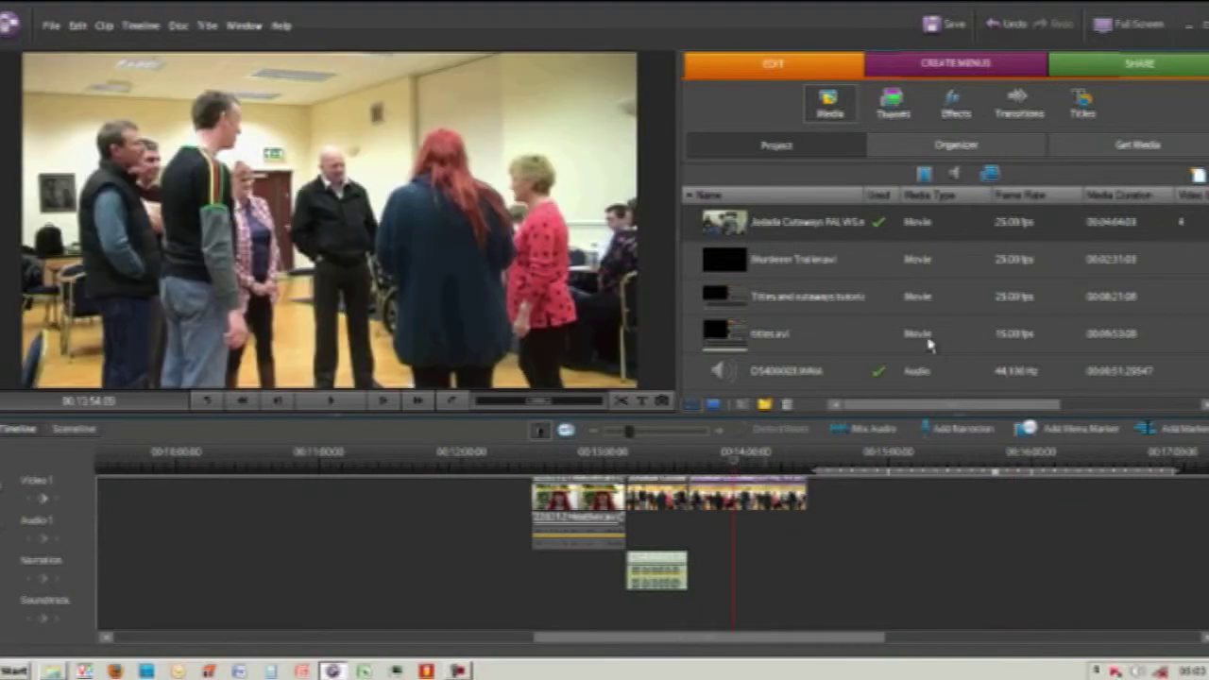
Import music track 01 (Beautiful Soul MP3) and select it in the Project media list.
{"action": "left_click", "coordinate": [1133, 144]}
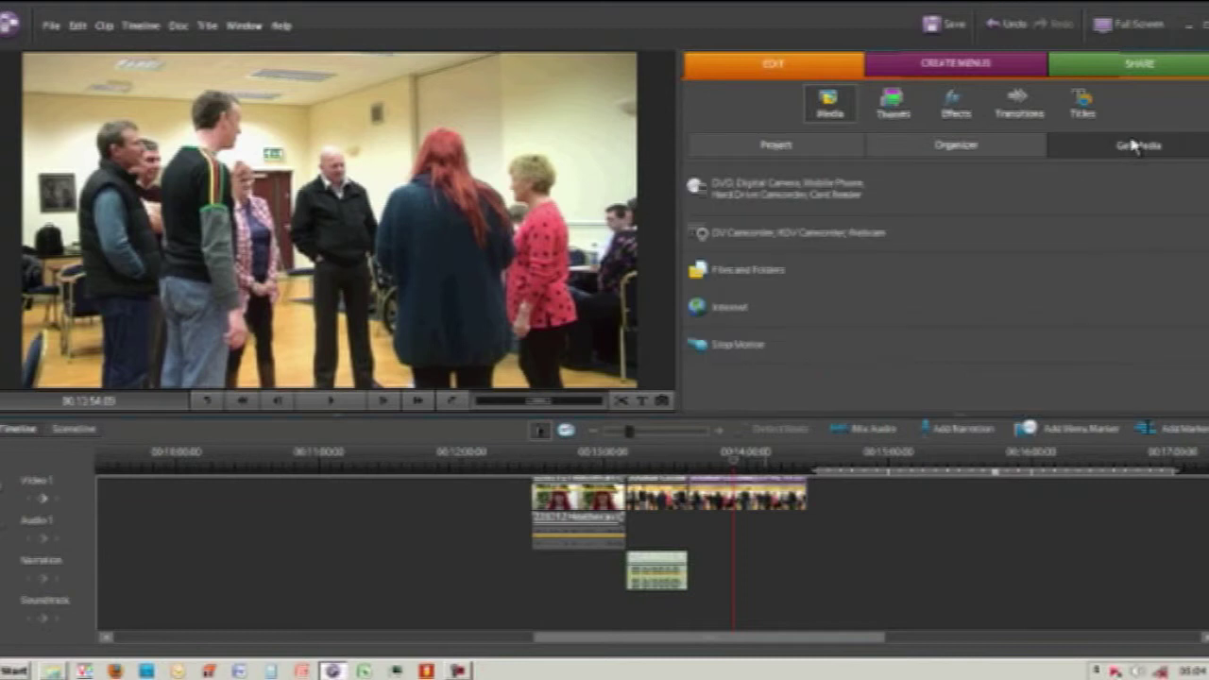
{"action": "left_click", "coordinate": [766, 276]}
{"action": "left_click", "coordinate": [527, 211]}
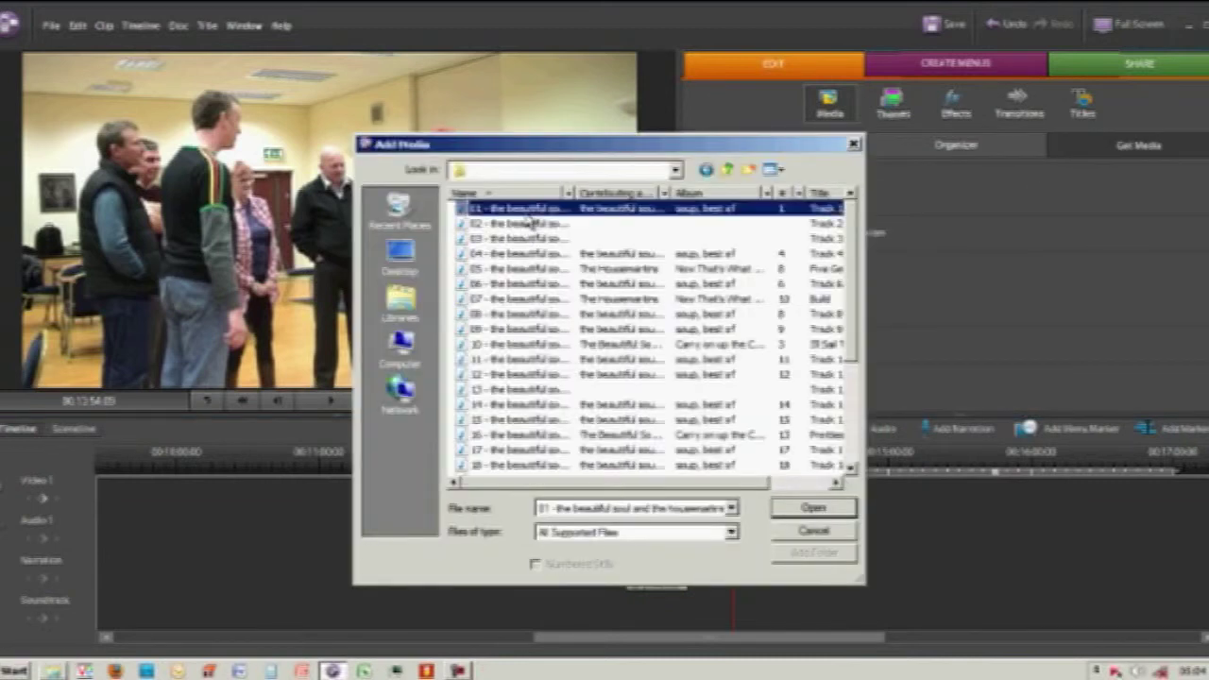
{"action": "left_click", "coordinate": [810, 509]}
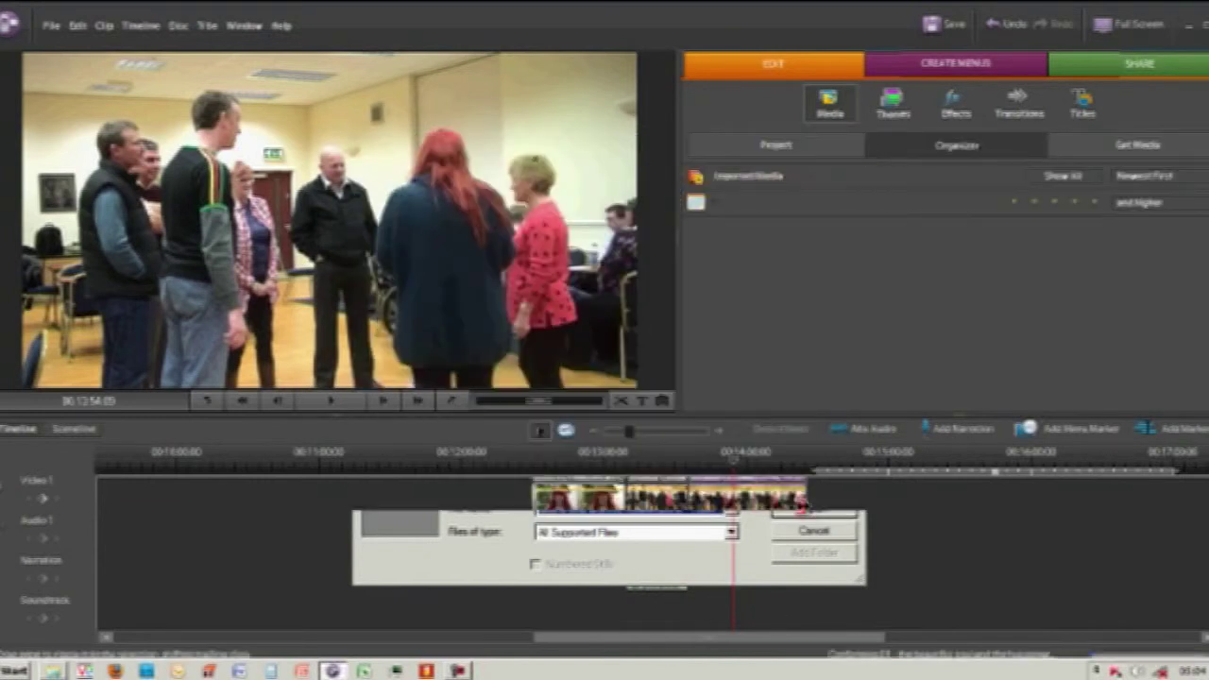
{"action": "left_click", "coordinate": [777, 147]}
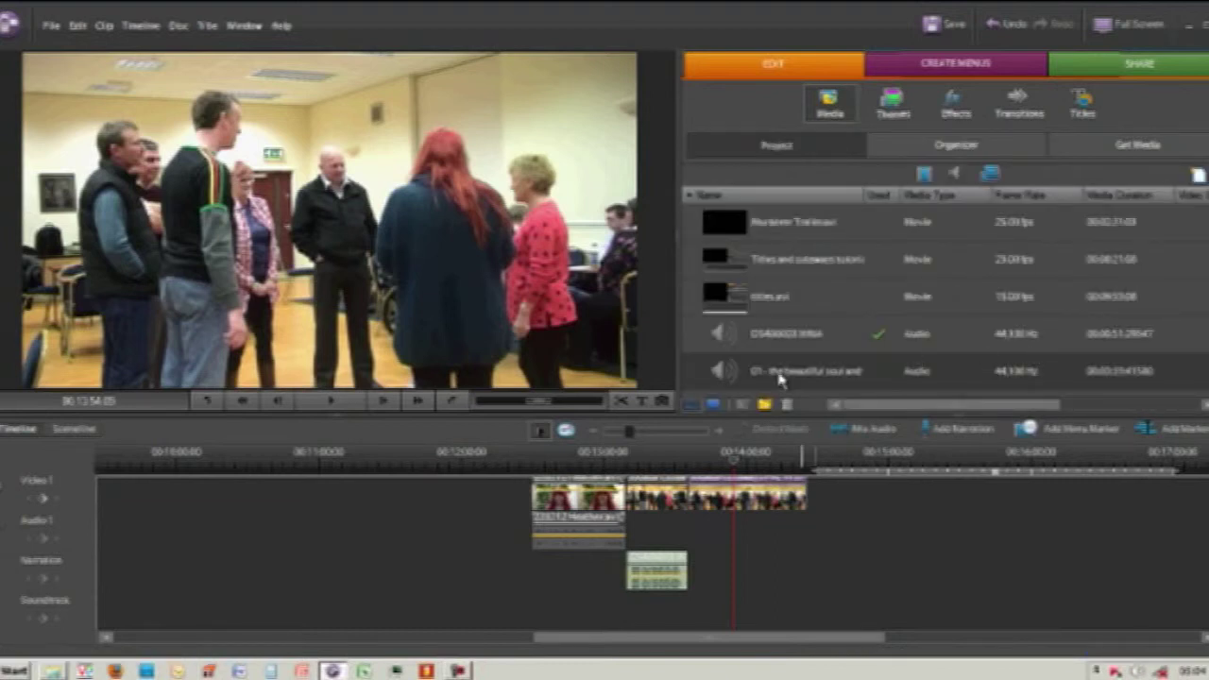
{"action": "left_click", "coordinate": [780, 376]}
Place the Beautiful Soul music on the Soundtrack and trim it to end with the last video clip.
{"action": "key", "text": "Escape"}
{"action": "left_click_drag", "start_coordinate": [735, 376], "coordinate": [690, 612]}
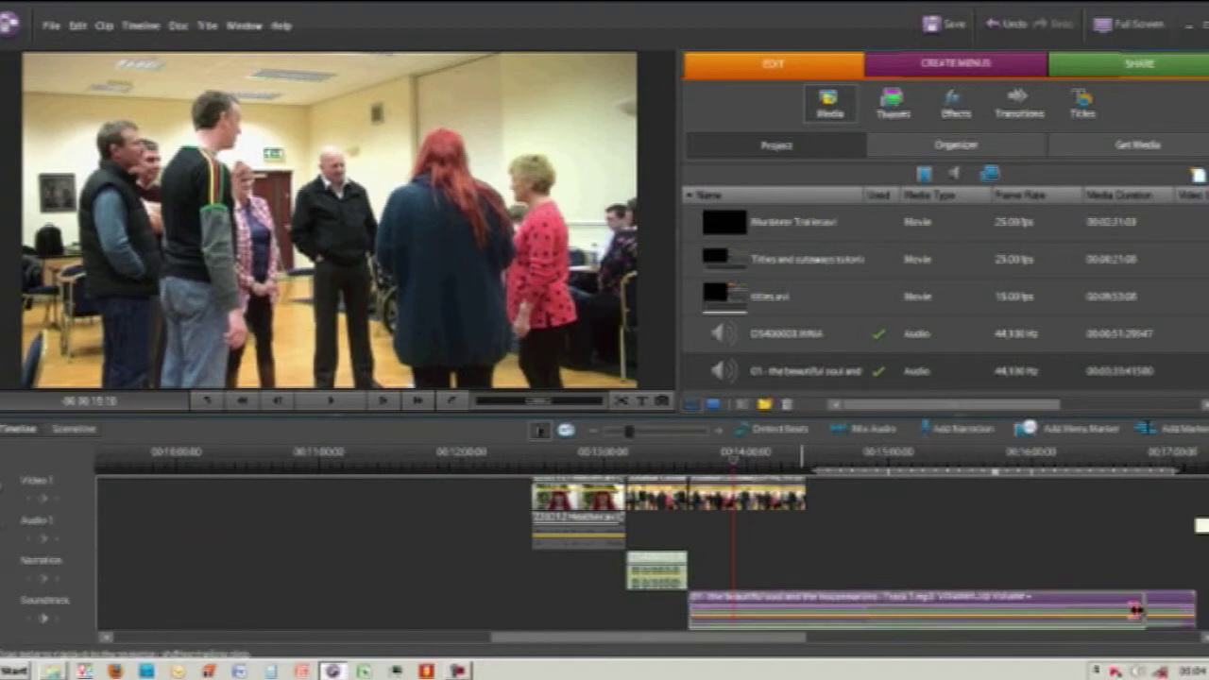
{"action": "left_click_drag", "start_coordinate": [801, 606], "coordinate": [802, 606]}
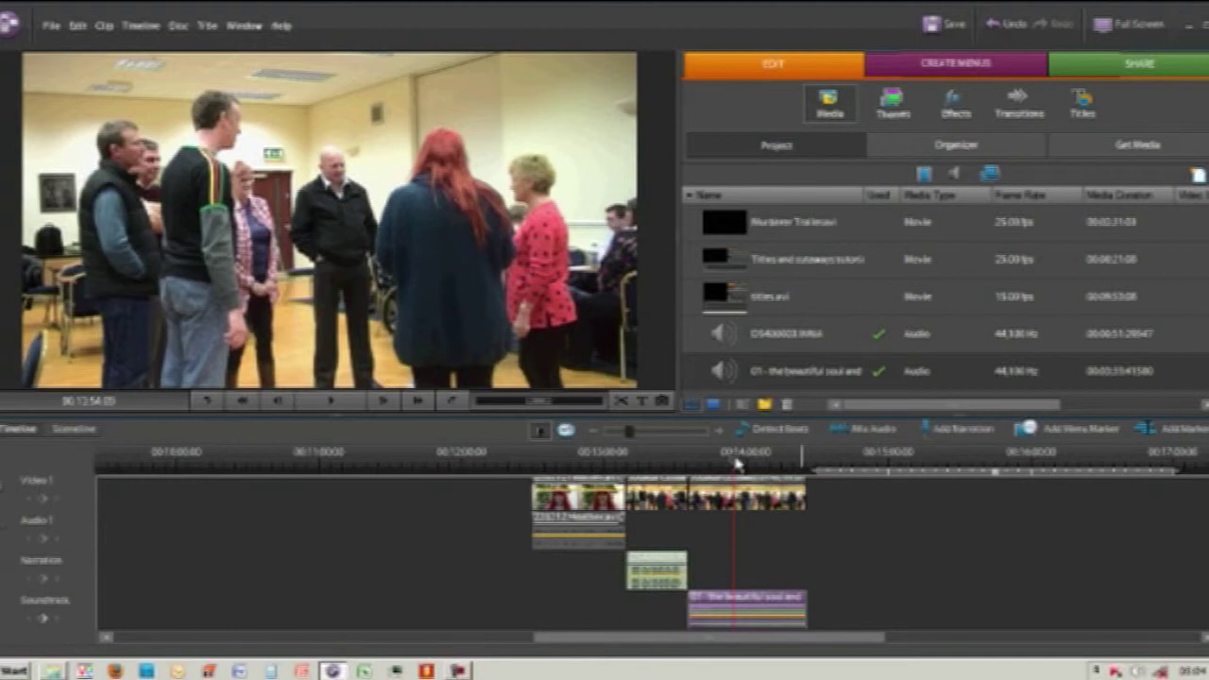
{"action": "left_click_drag", "start_coordinate": [735, 463], "coordinate": [599, 476]}
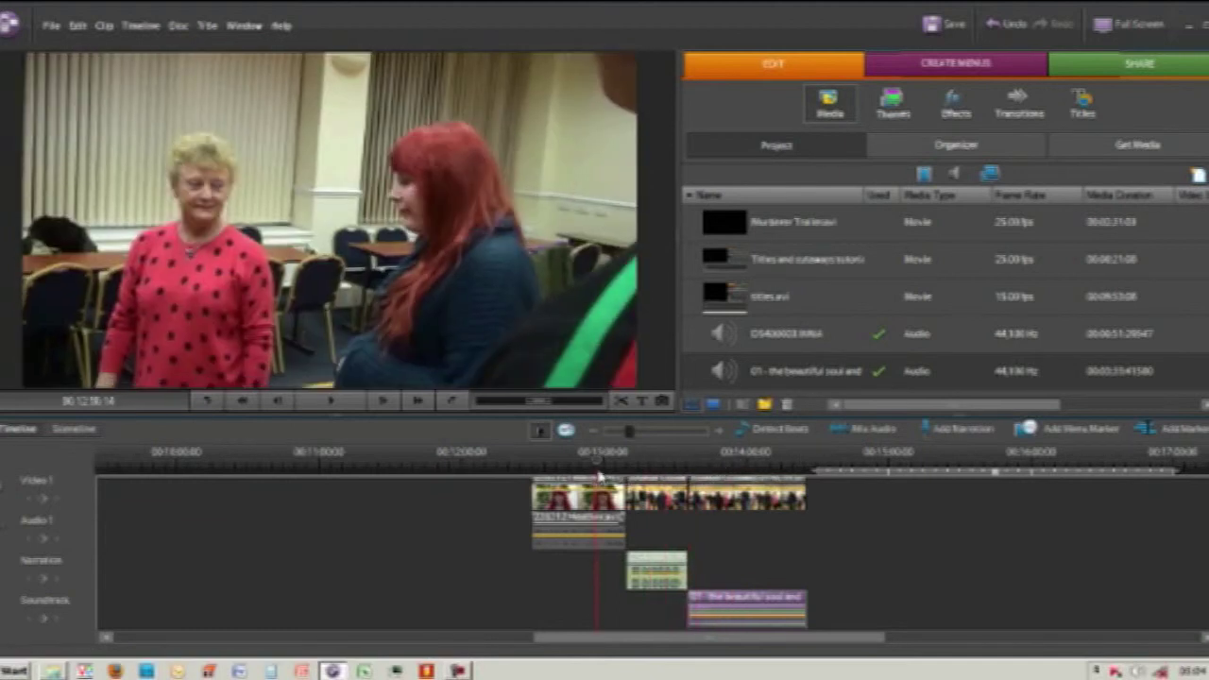
{"action": "left_click", "coordinate": [343, 412]}
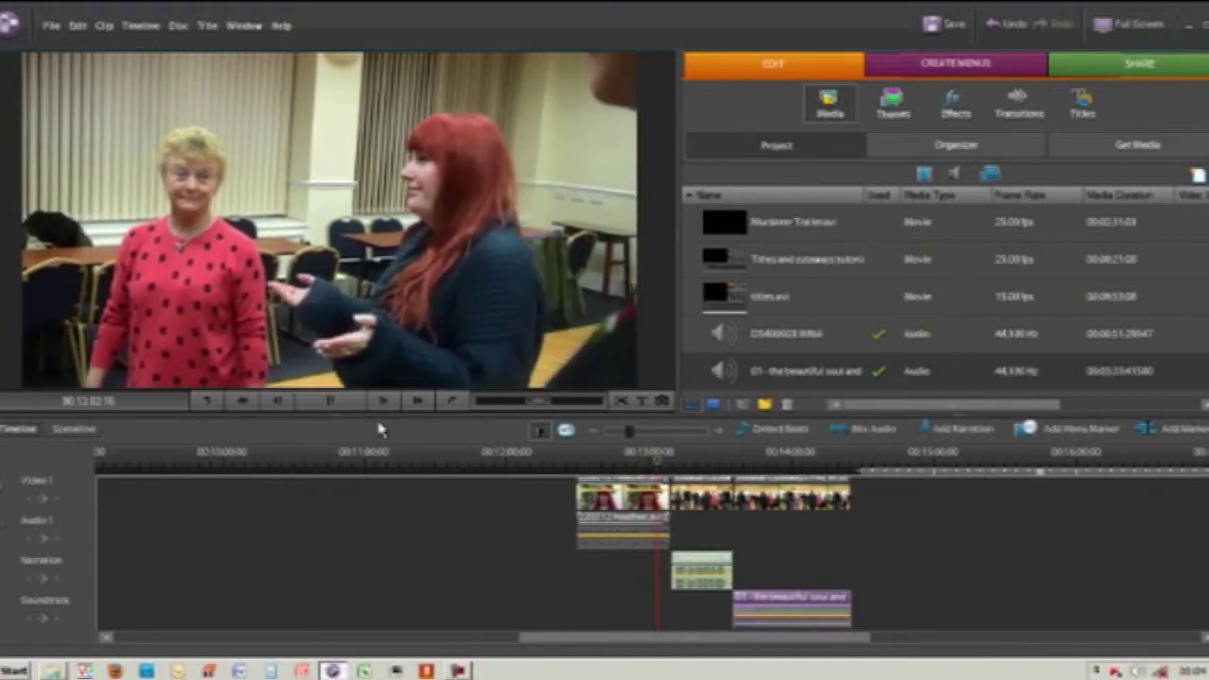
{"action": "left_click", "coordinate": [332, 401]}
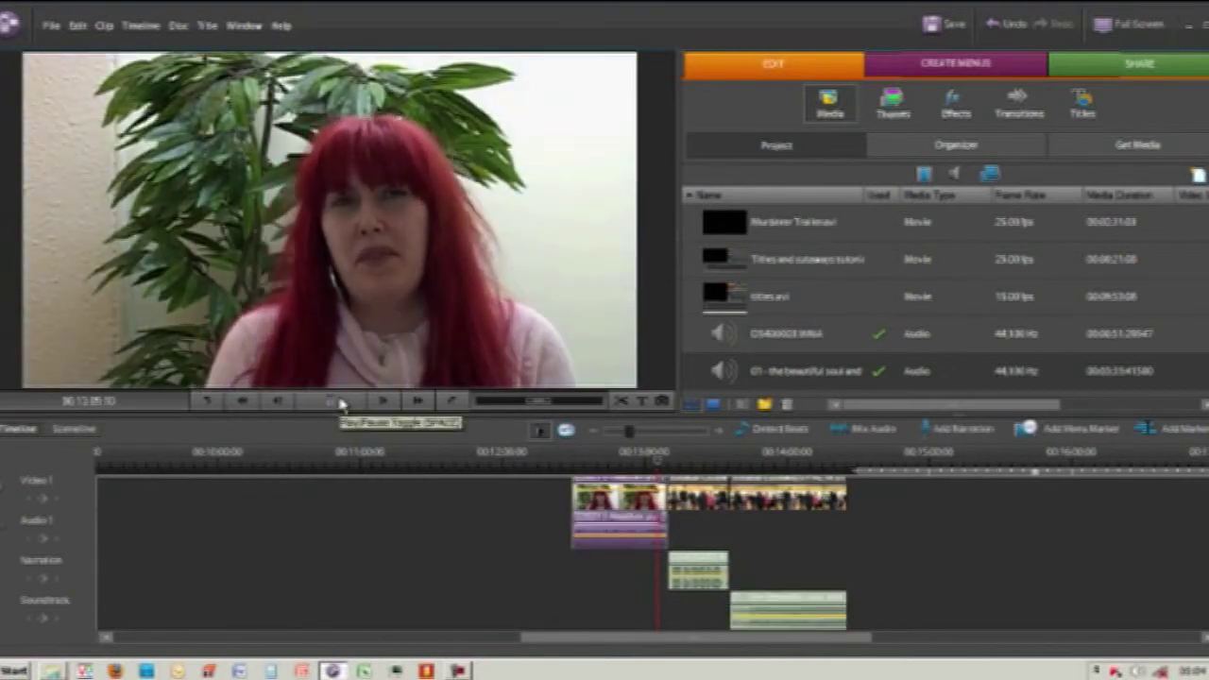
{"action": "left_click_drag", "start_coordinate": [658, 468], "coordinate": [673, 468]}
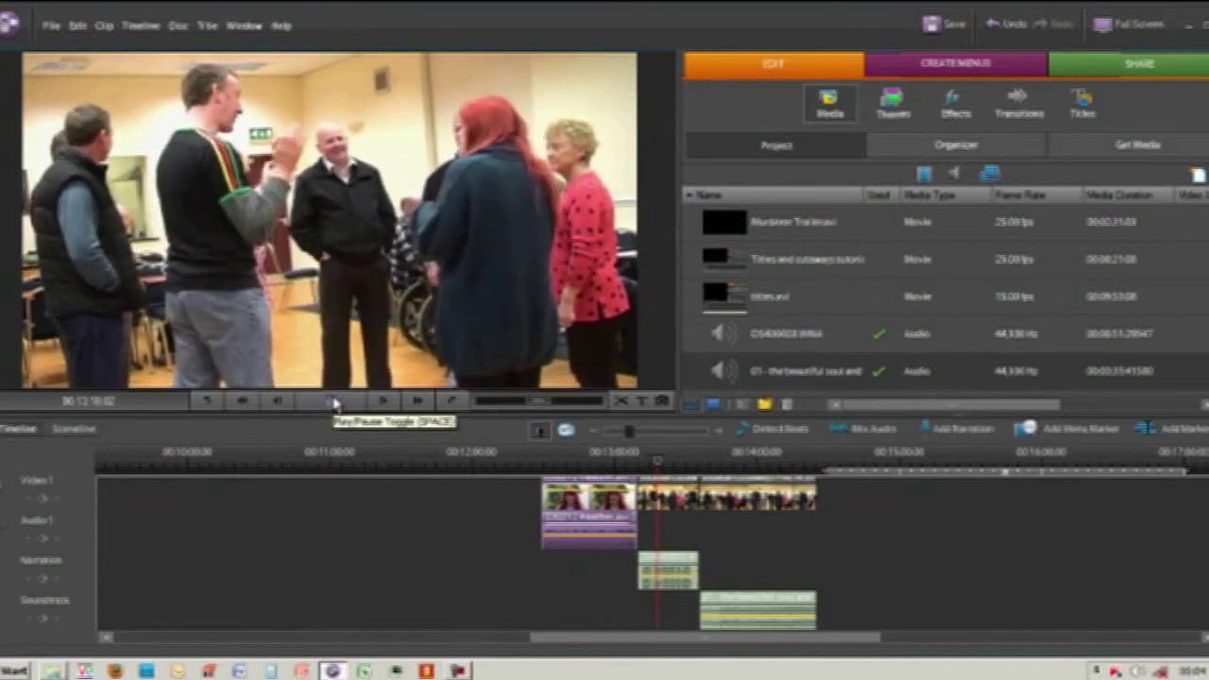
{"action": "left_click", "coordinate": [334, 404]}
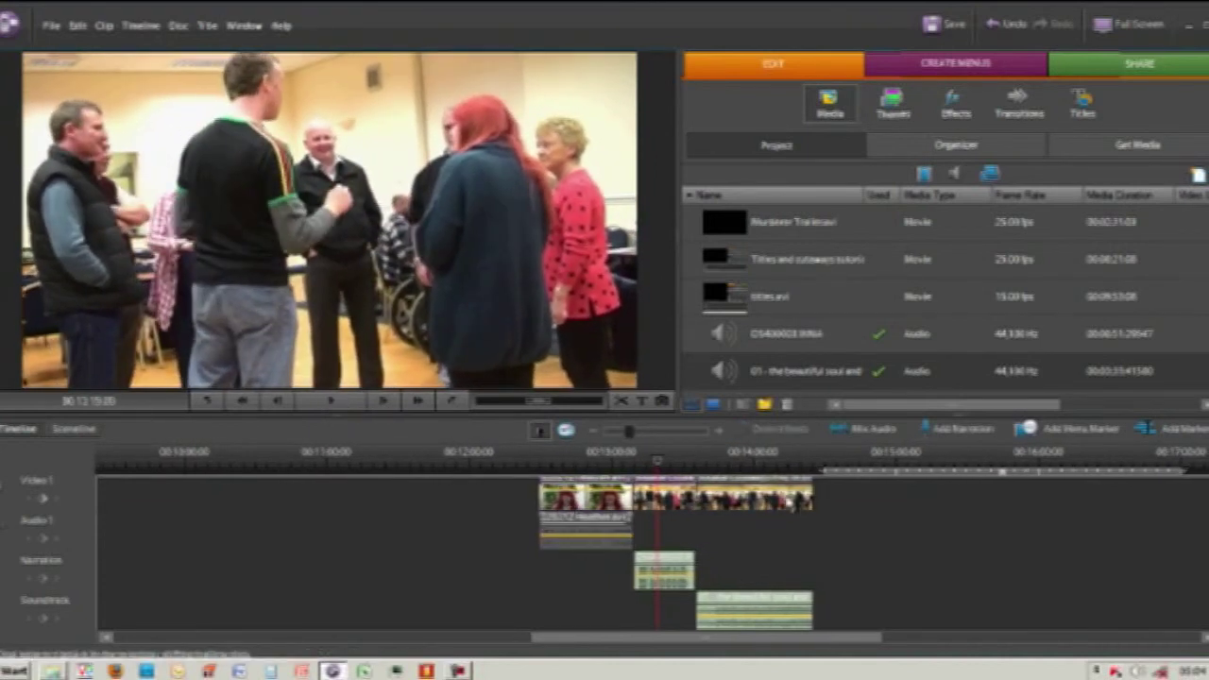
{"action": "left_click_drag", "start_coordinate": [666, 466], "coordinate": [700, 460]}
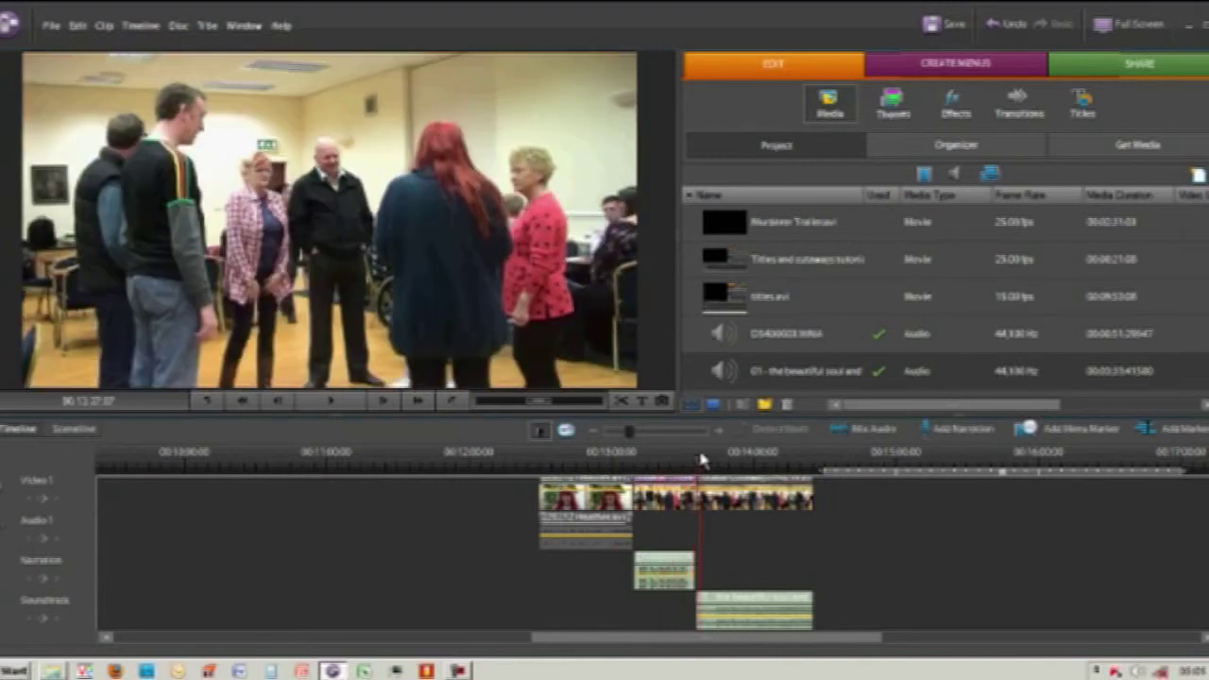
{"action": "left_click", "coordinate": [338, 404]}
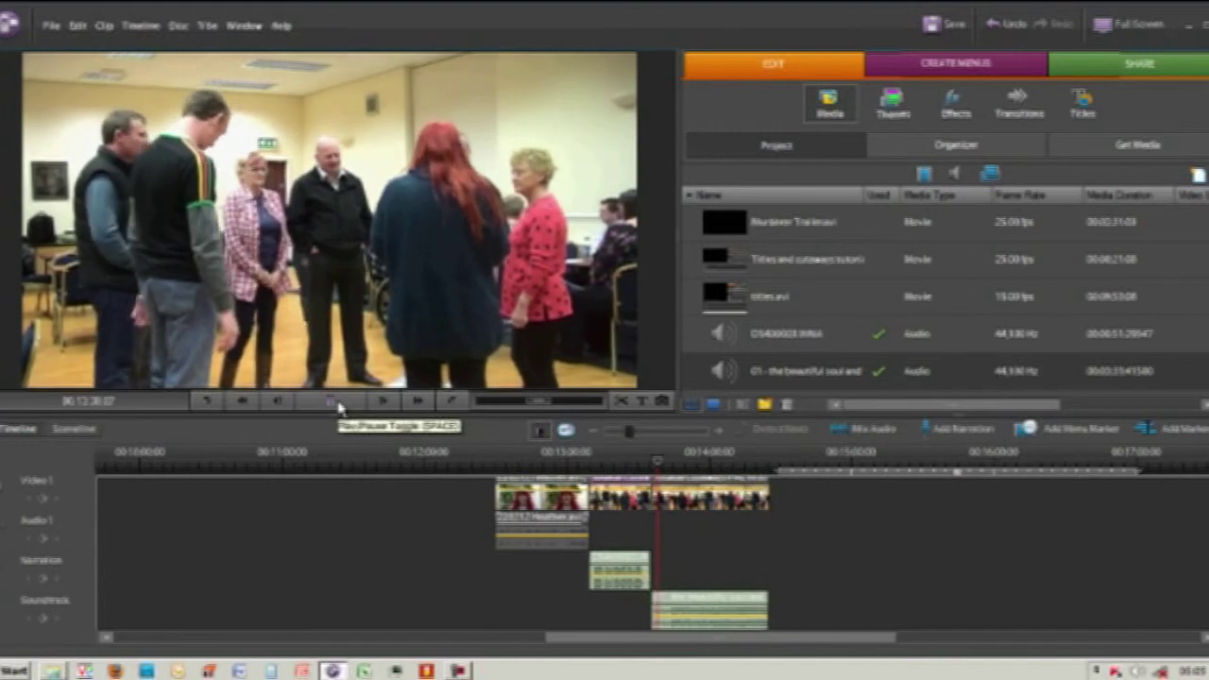